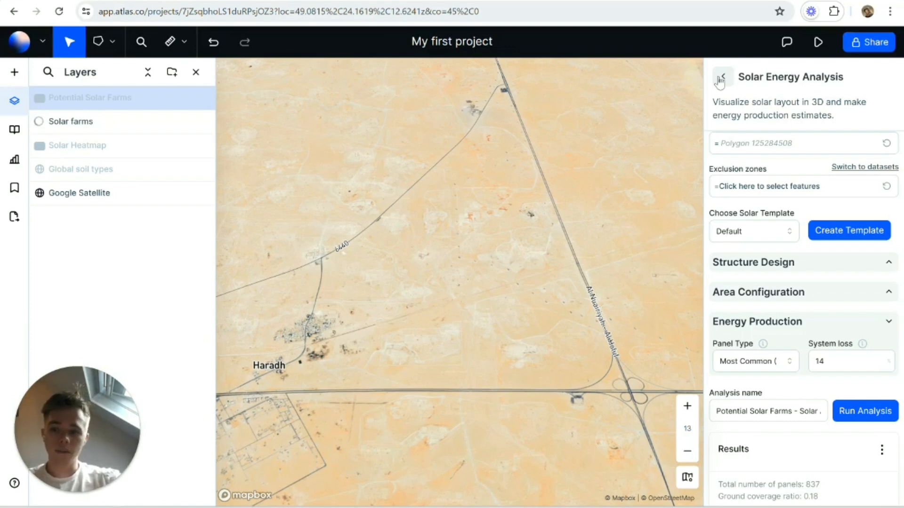
Step: Leave the Solar Energy Analysis setup and make the Potential Solar Farms layer visible on the map
{"action": "left_click", "coordinate": [721, 79]}
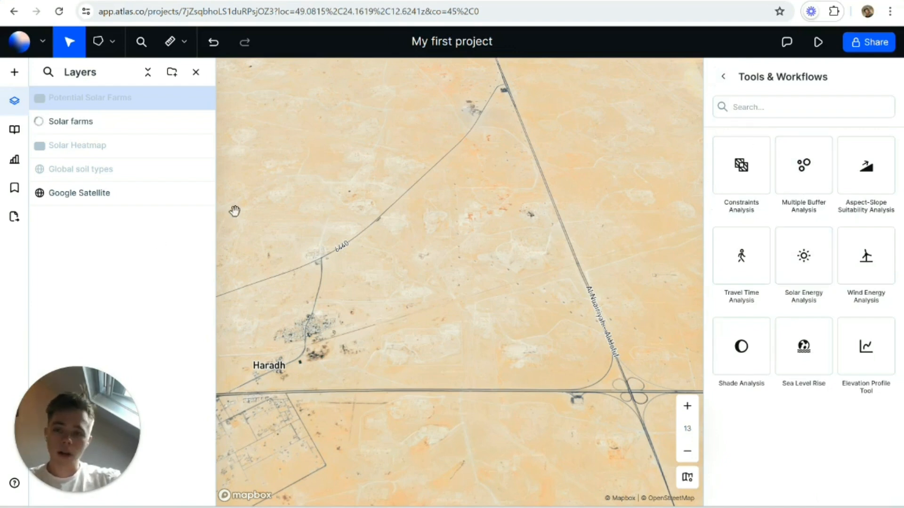
{"action": "mouse_move", "coordinate": [111, 122]}
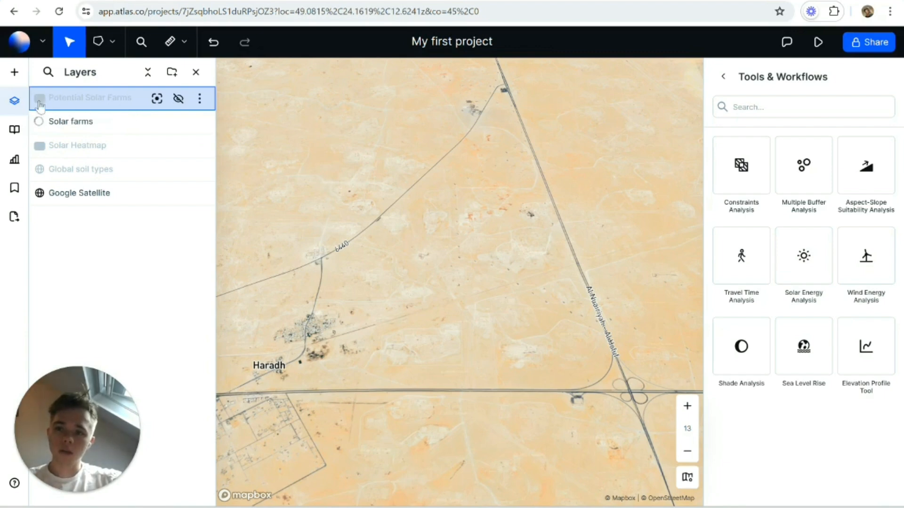
{"action": "left_click", "coordinate": [177, 99]}
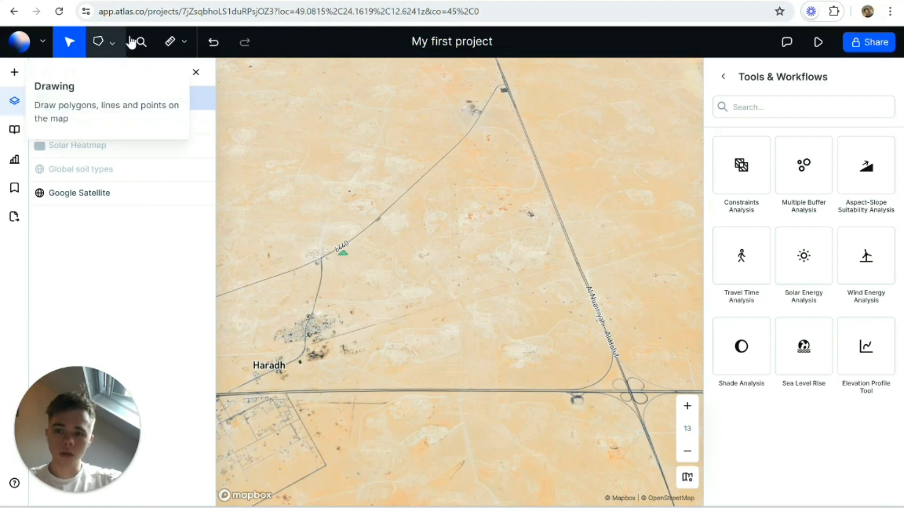
{"action": "left_click", "coordinate": [113, 44]}
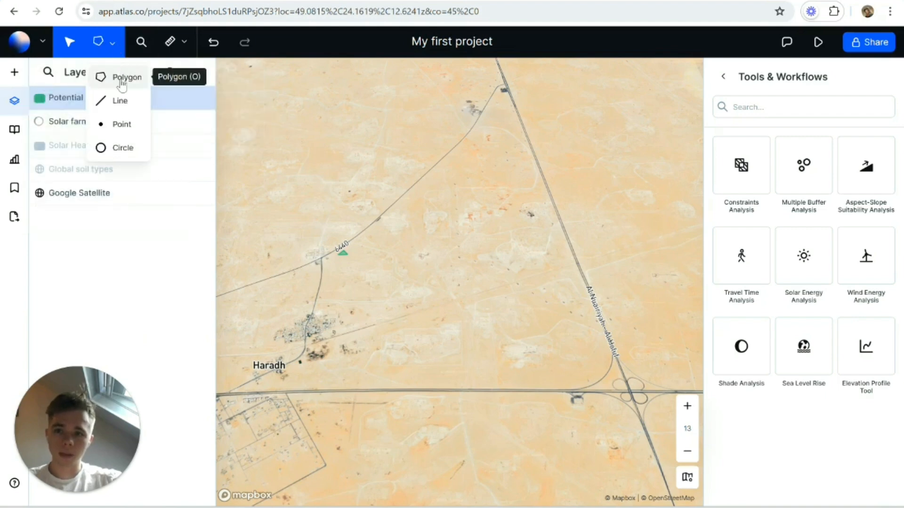
{"action": "left_click", "coordinate": [100, 254]}
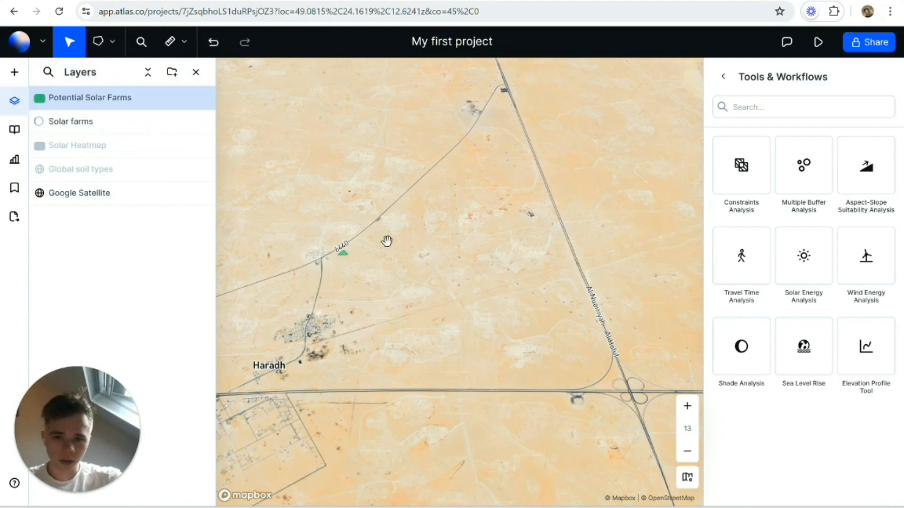
{"action": "left_click", "coordinate": [21, 80]}
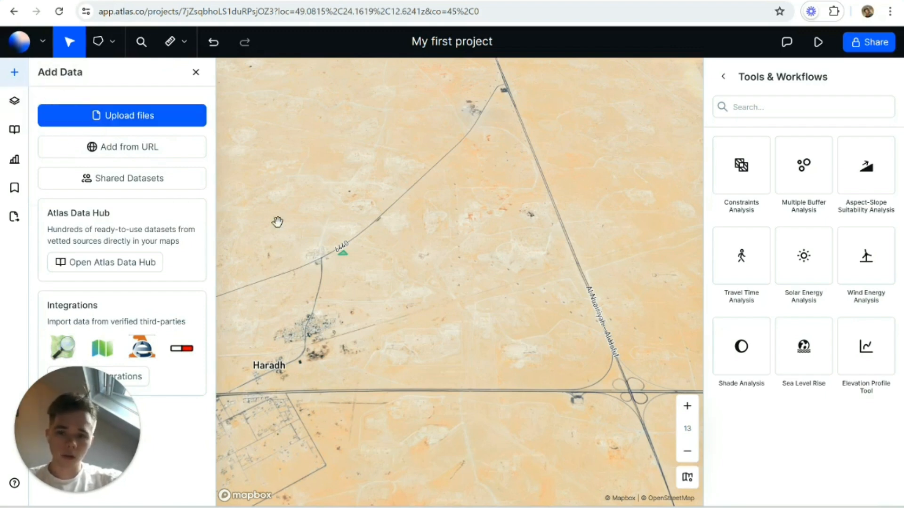
{"action": "left_click", "coordinate": [14, 101]}
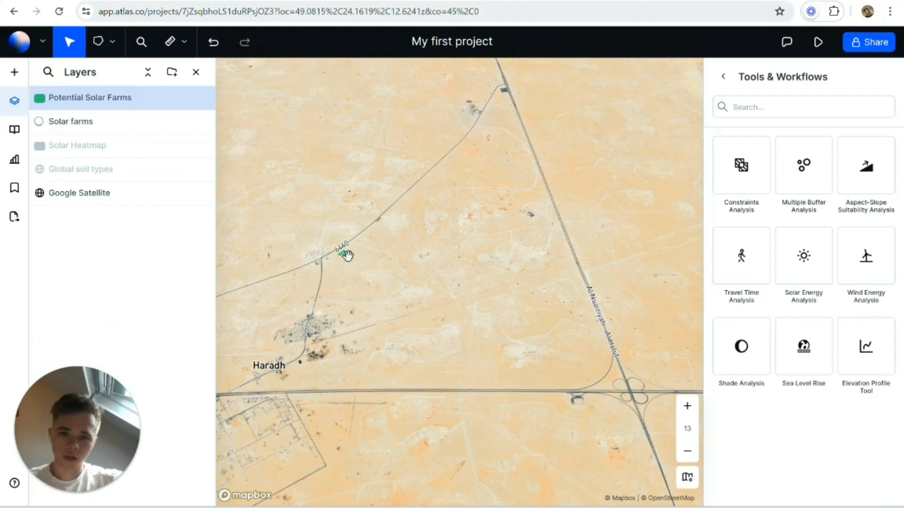
{"action": "scroll", "coordinate": [345, 254], "scroll_direction": "up", "scroll_amount": 3}
{"action": "scroll", "coordinate": [318, 229], "scroll_direction": "up", "scroll_amount": 3}
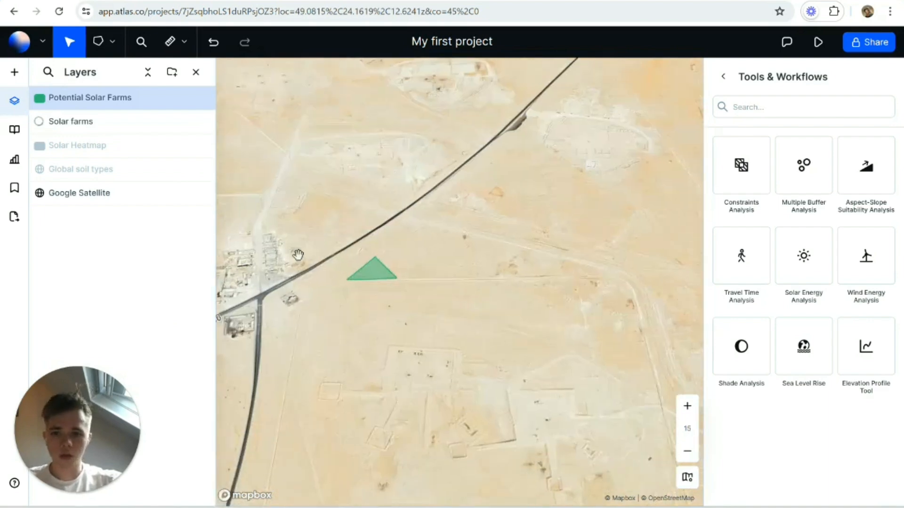
Step: Browse the Atlas Data Hub for infrastructure, land and biodiversity datasets, and close it without adding any
{"action": "mouse_move", "coordinate": [134, 108]}
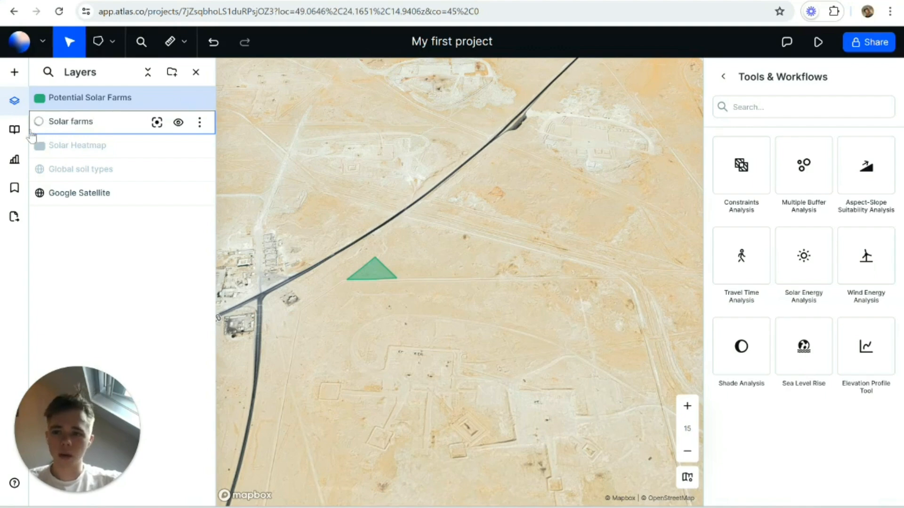
{"action": "mouse_move", "coordinate": [5, 134]}
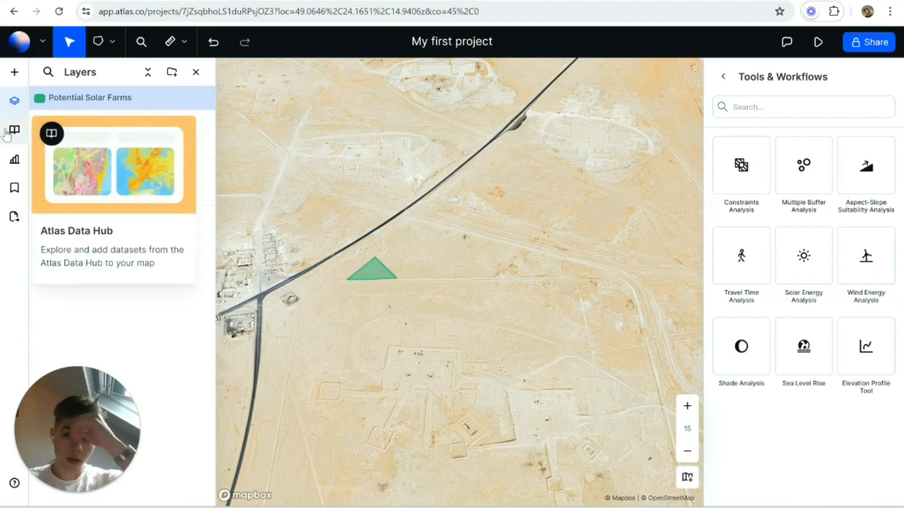
{"action": "left_click", "coordinate": [6, 134]}
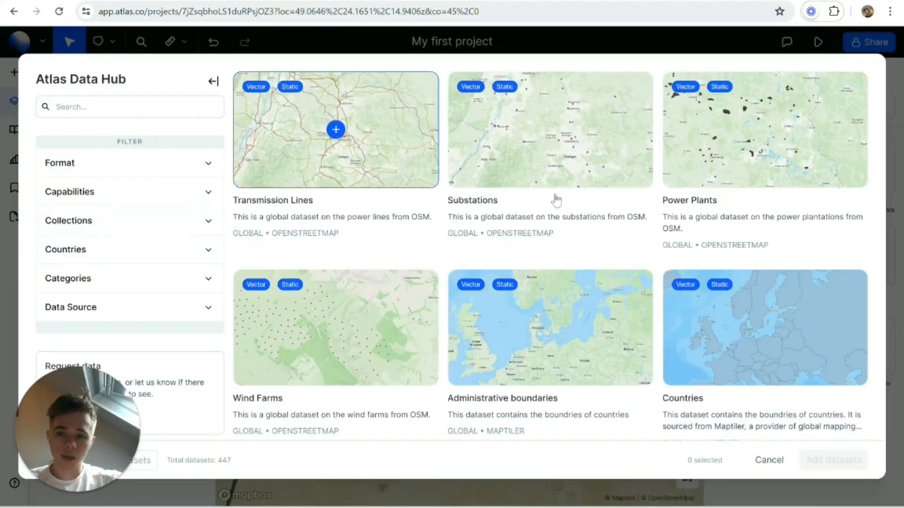
{"action": "scroll", "coordinate": [577, 242], "scroll_direction": "down", "scroll_amount": 10}
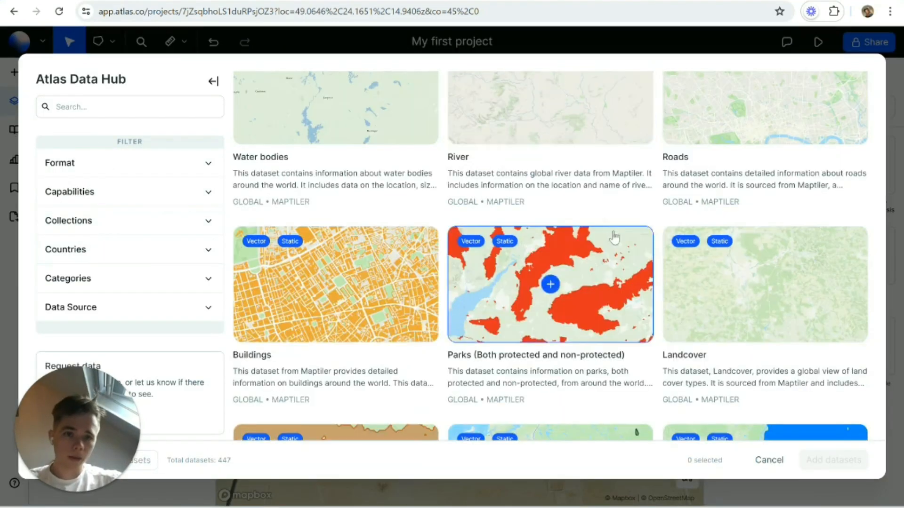
{"action": "scroll", "coordinate": [603, 220], "scroll_direction": "down", "scroll_amount": 8}
{"action": "scroll", "coordinate": [635, 268], "scroll_direction": "up", "scroll_amount": 5}
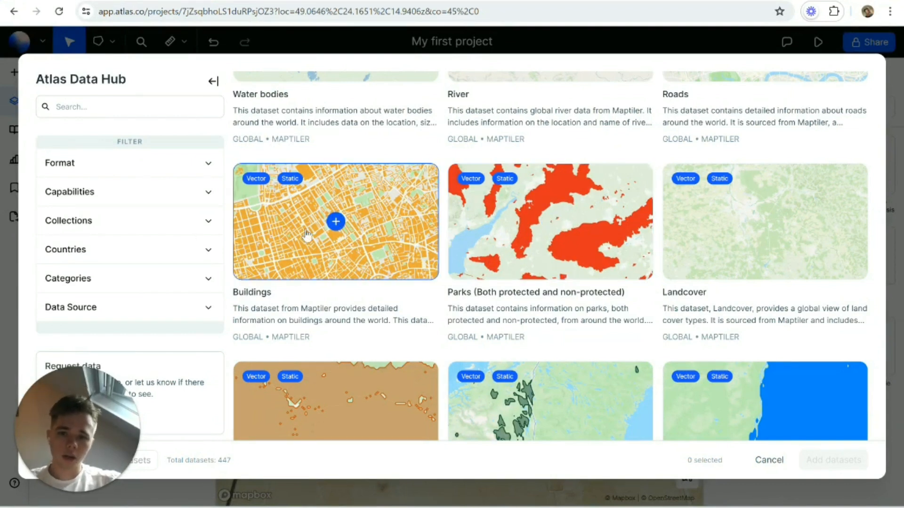
{"action": "scroll", "coordinate": [706, 240], "scroll_direction": "down", "scroll_amount": 5}
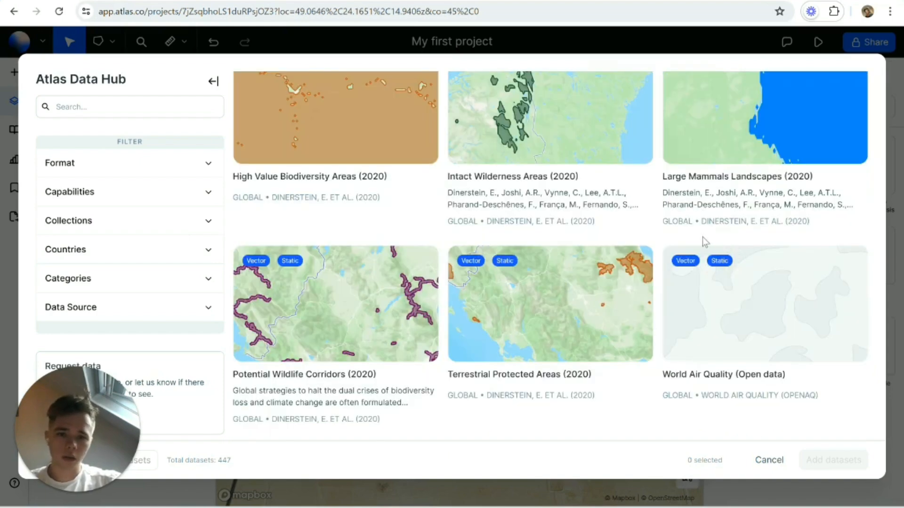
{"action": "scroll", "coordinate": [691, 239], "scroll_direction": "up", "scroll_amount": 5}
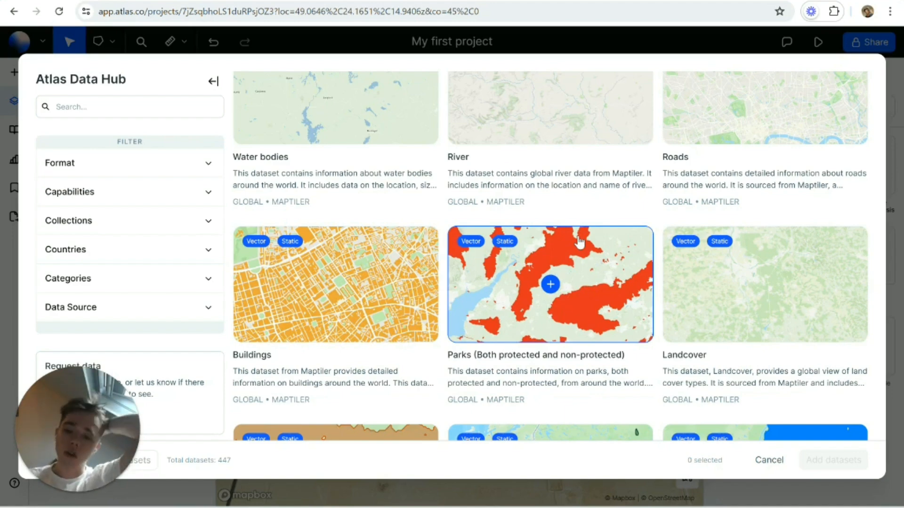
{"action": "scroll", "coordinate": [348, 215], "scroll_direction": "up", "scroll_amount": 3}
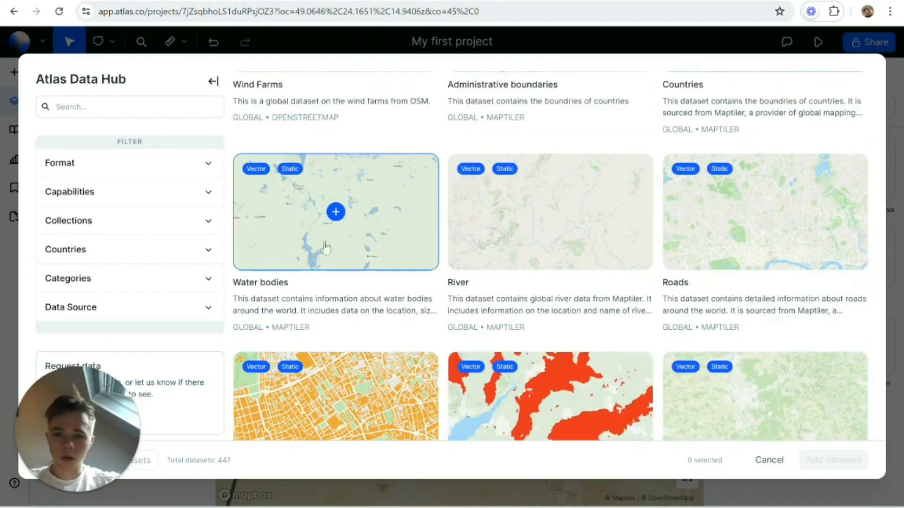
{"action": "scroll", "coordinate": [349, 216], "scroll_direction": "up", "scroll_amount": 6}
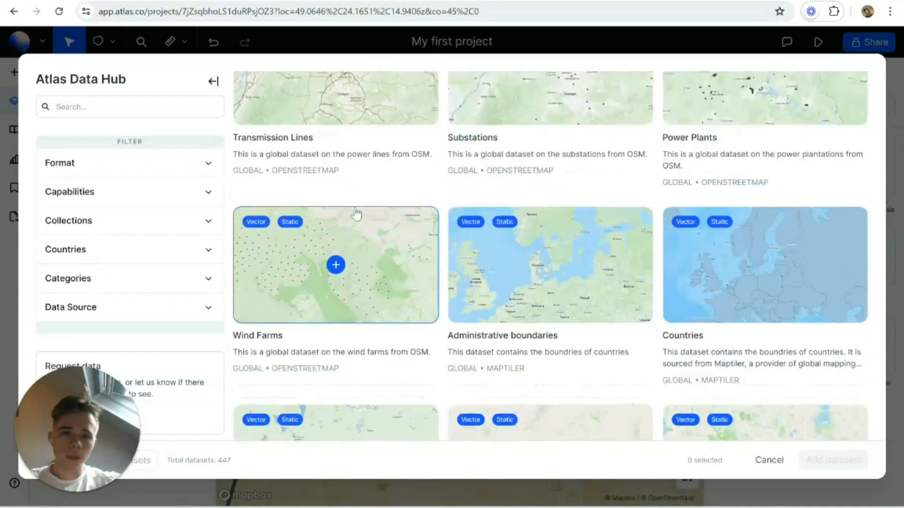
{"action": "scroll", "coordinate": [372, 207], "scroll_direction": "up", "scroll_amount": 2}
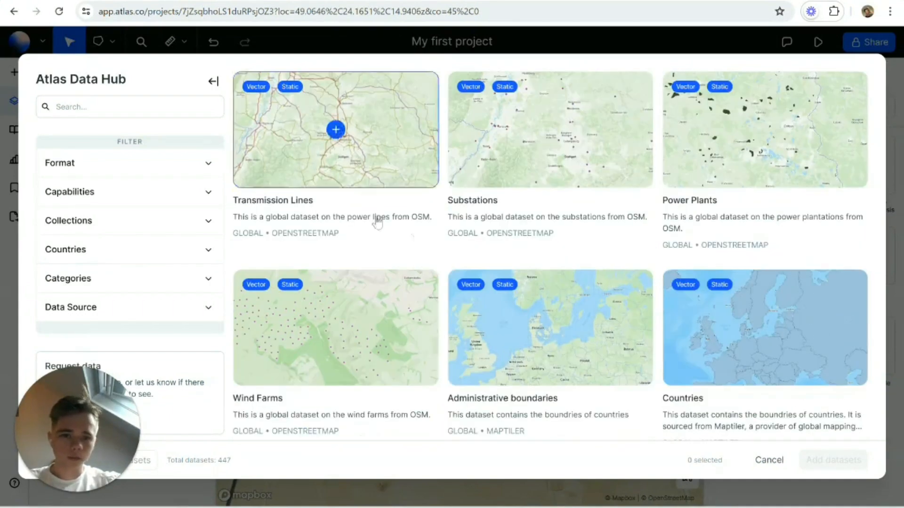
{"action": "scroll", "coordinate": [682, 240], "scroll_direction": "down", "scroll_amount": 12}
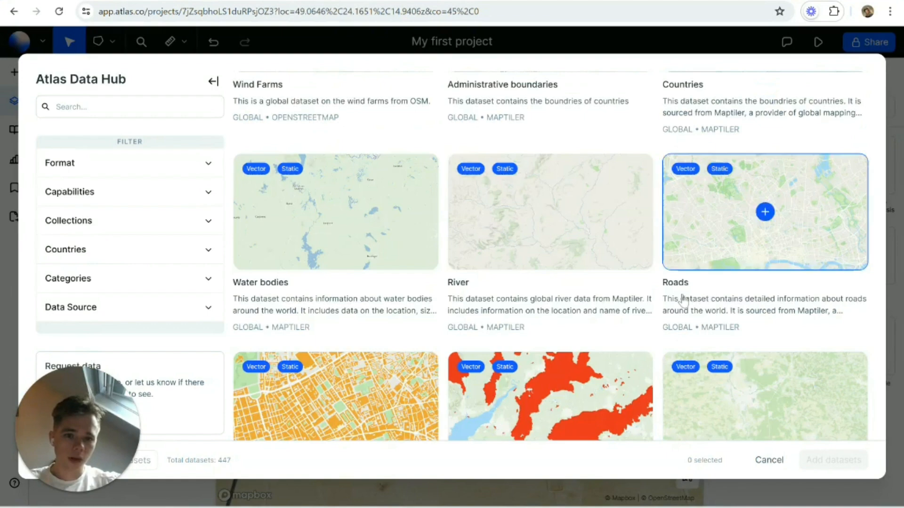
{"action": "scroll", "coordinate": [697, 261], "scroll_direction": "up", "scroll_amount": 3}
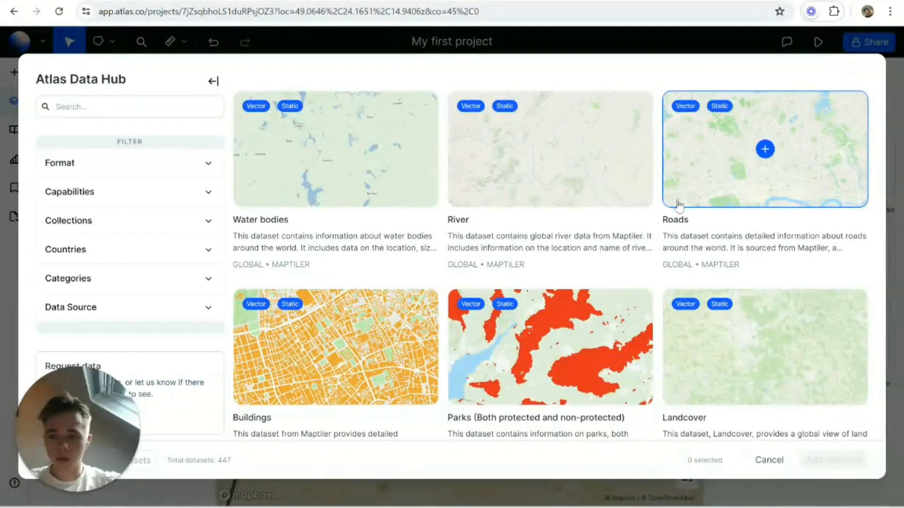
{"action": "scroll", "coordinate": [542, 226], "scroll_direction": "down", "scroll_amount": 3}
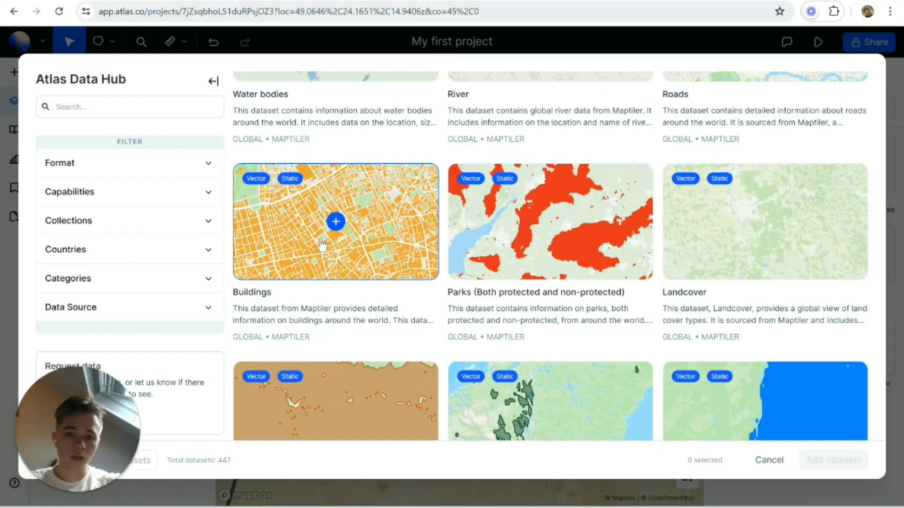
{"action": "scroll", "coordinate": [427, 246], "scroll_direction": "down", "scroll_amount": 1}
{"action": "scroll", "coordinate": [428, 246], "scroll_direction": "down", "scroll_amount": 3}
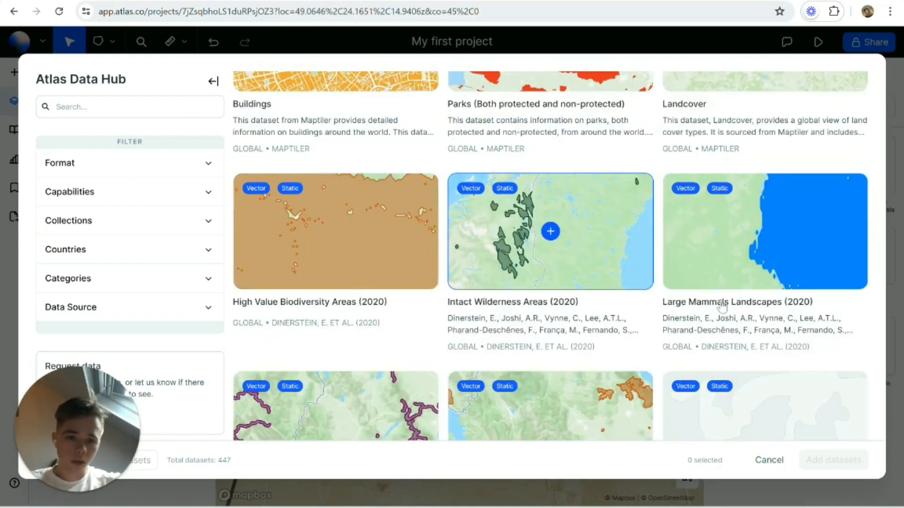
{"action": "scroll", "coordinate": [592, 348], "scroll_direction": "up", "scroll_amount": 1}
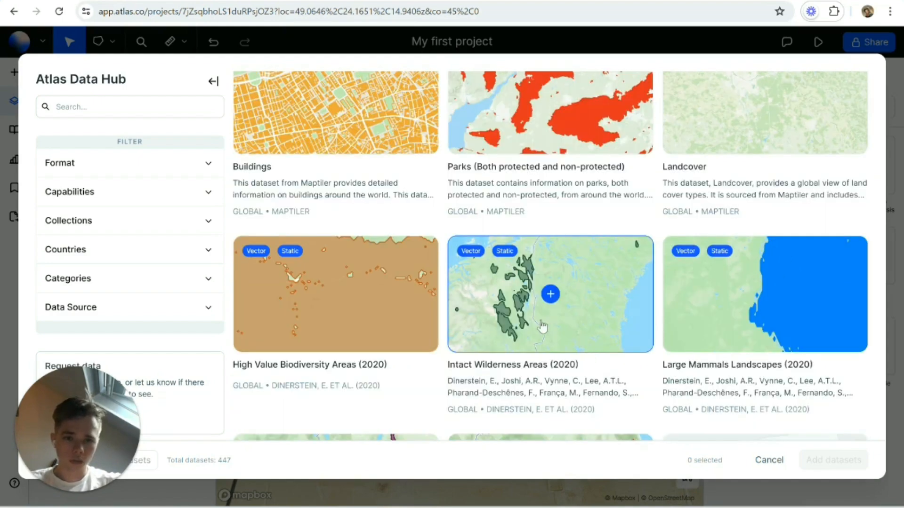
{"action": "scroll", "coordinate": [570, 322], "scroll_direction": "up", "scroll_amount": 2}
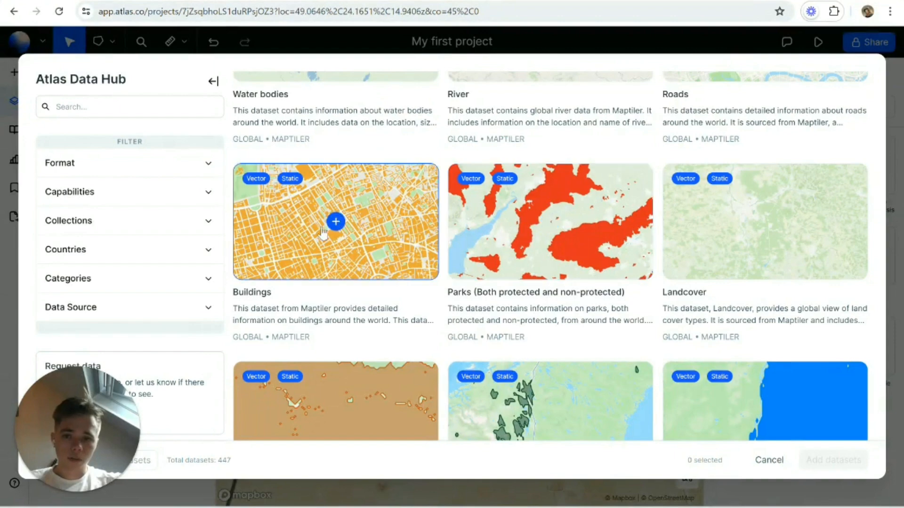
{"action": "scroll", "coordinate": [337, 235], "scroll_direction": "up", "scroll_amount": 3}
{"action": "scroll", "coordinate": [584, 271], "scroll_direction": "up", "scroll_amount": 1}
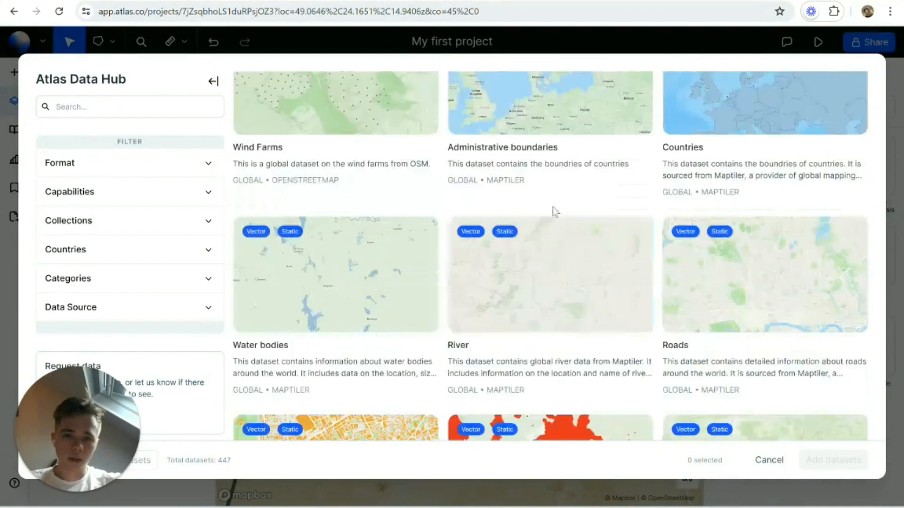
{"action": "scroll", "coordinate": [587, 235], "scroll_direction": "down", "scroll_amount": 6}
{"action": "left_click", "coordinate": [12, 153]}
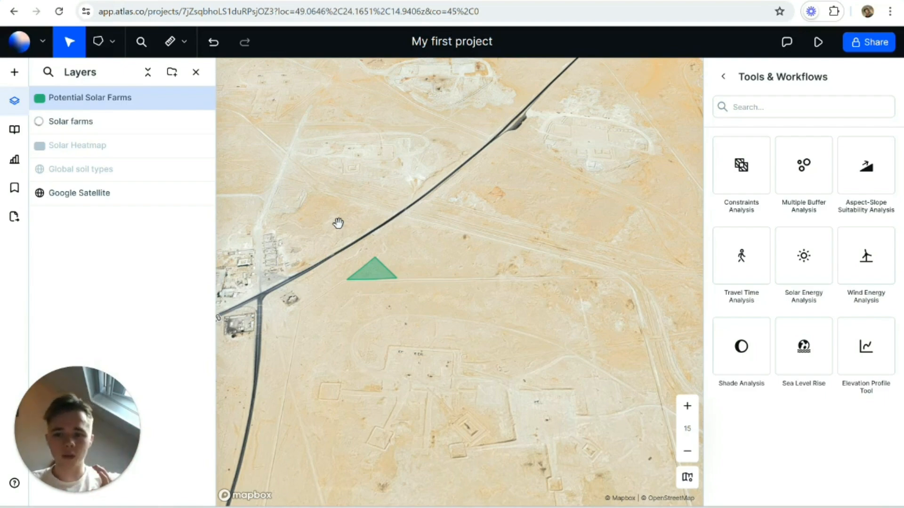
Step: Start a Solar Energy Analysis with the triangular Potential Solar Farms polygon as its site
{"action": "scroll", "coordinate": [438, 203], "scroll_direction": "down", "scroll_amount": 3}
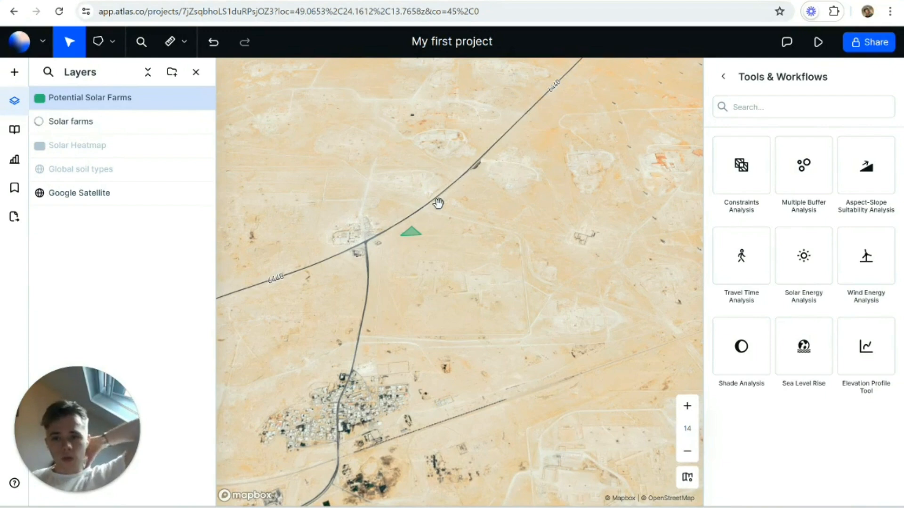
{"action": "scroll", "coordinate": [410, 227], "scroll_direction": "up", "scroll_amount": 3}
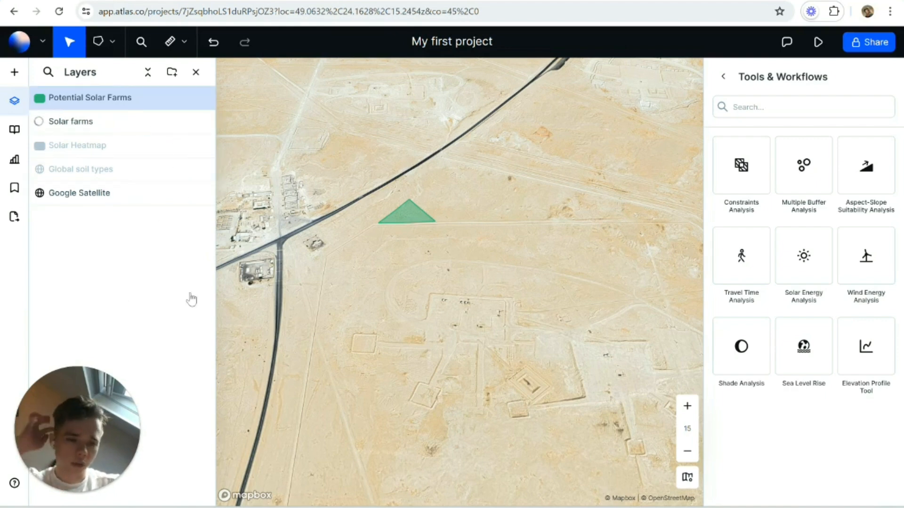
{"action": "left_click", "coordinate": [803, 280]}
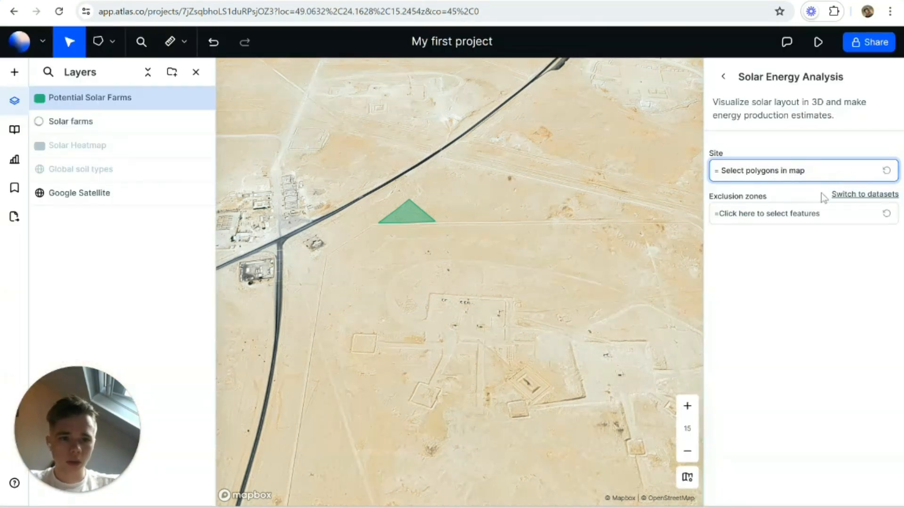
{"action": "left_click", "coordinate": [416, 219]}
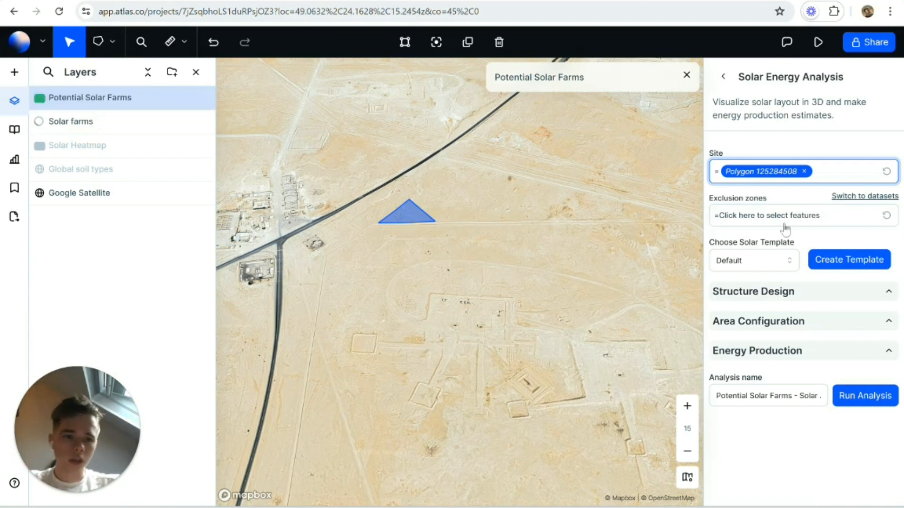
Step: Choose the 8×1 - Portrait - Tracking solar template and expand its Structure Design settings
{"action": "left_click", "coordinate": [779, 268]}
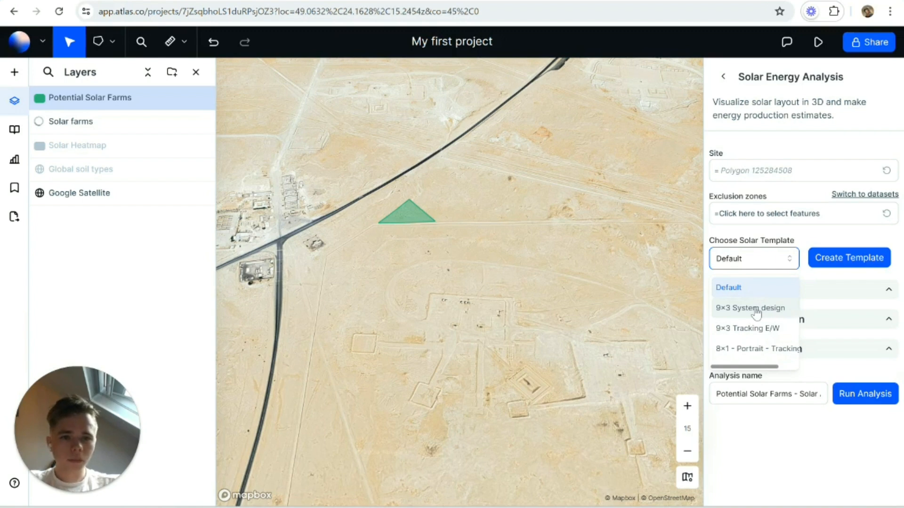
{"action": "left_click", "coordinate": [760, 348]}
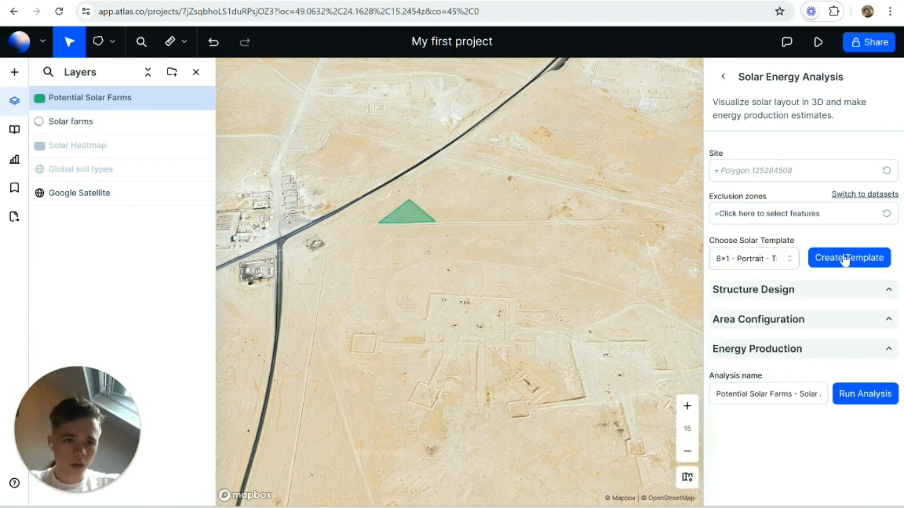
{"action": "left_click", "coordinate": [772, 258]}
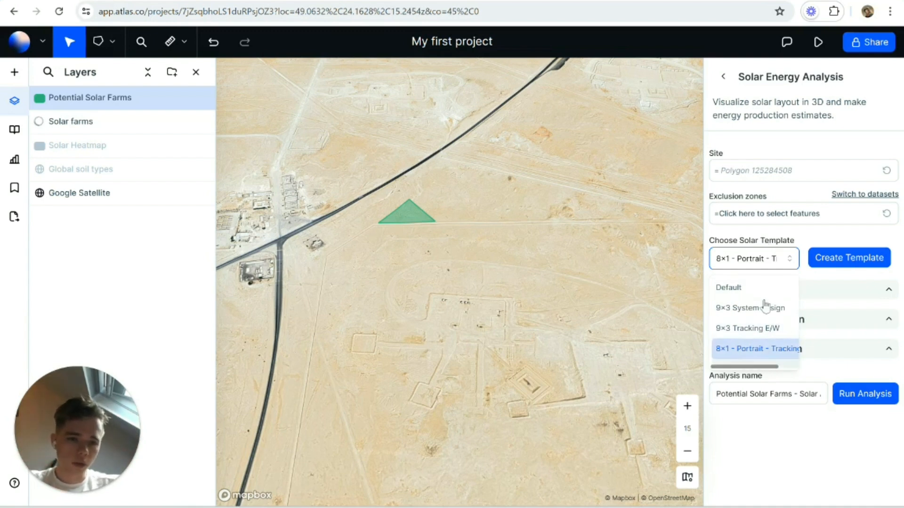
{"action": "left_click", "coordinate": [756, 259]}
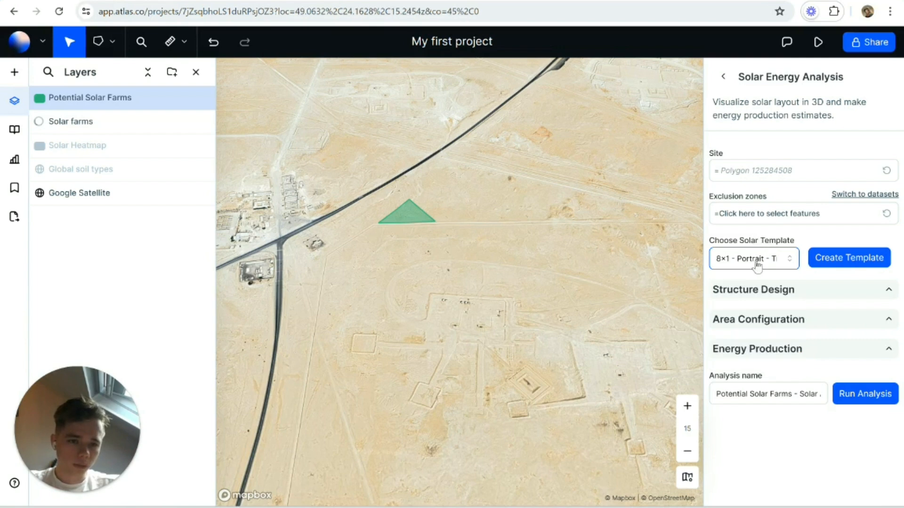
{"action": "left_click", "coordinate": [770, 290]}
{"action": "scroll", "coordinate": [769, 293], "scroll_direction": "down", "scroll_amount": 1}
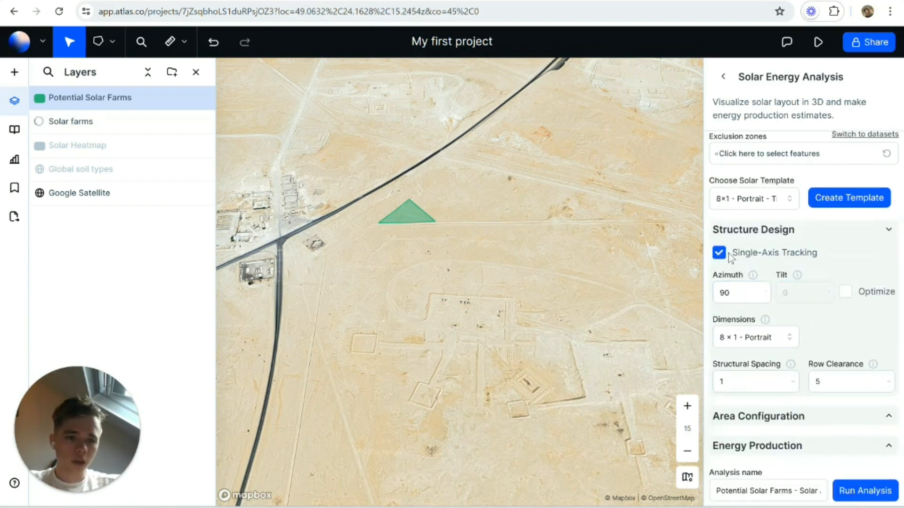
Step: Enable tilt optimization in the Structure Design settings and set the structure dimensions to 3 × 2 - Portrait
{"action": "left_click", "coordinate": [727, 292]}
{"action": "mouse_move", "coordinate": [754, 278]}
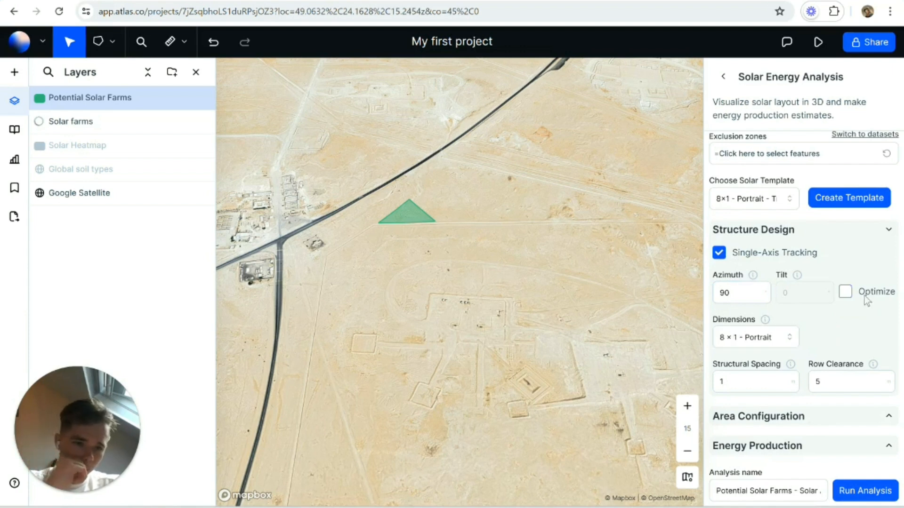
{"action": "left_click", "coordinate": [846, 293]}
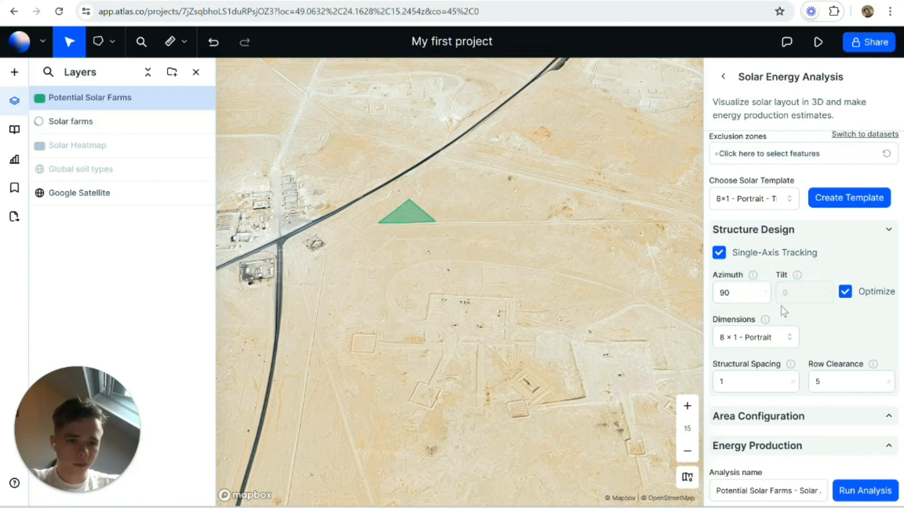
{"action": "mouse_move", "coordinate": [764, 323]}
{"action": "left_click", "coordinate": [772, 337]}
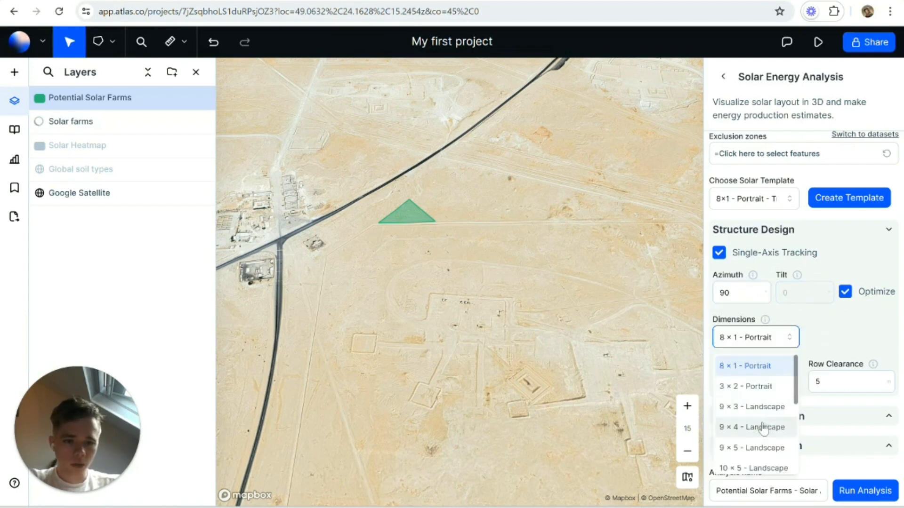
{"action": "scroll", "coordinate": [759, 423], "scroll_direction": "down", "scroll_amount": 2}
{"action": "scroll", "coordinate": [758, 423], "scroll_direction": "up", "scroll_amount": 3}
{"action": "left_click", "coordinate": [758, 386]}
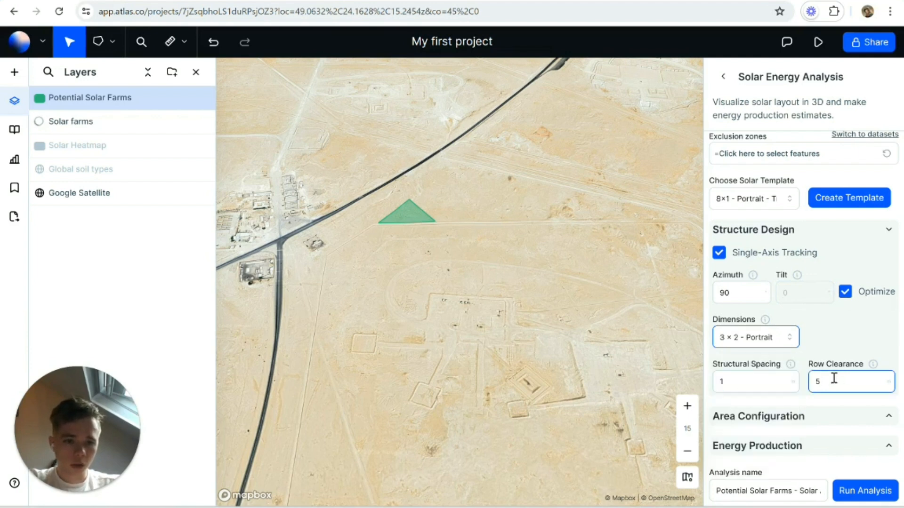
Step: Review the internal corridor, clearance and buffer settings under Area Configuration, and collapse the section
{"action": "left_click", "coordinate": [871, 416]}
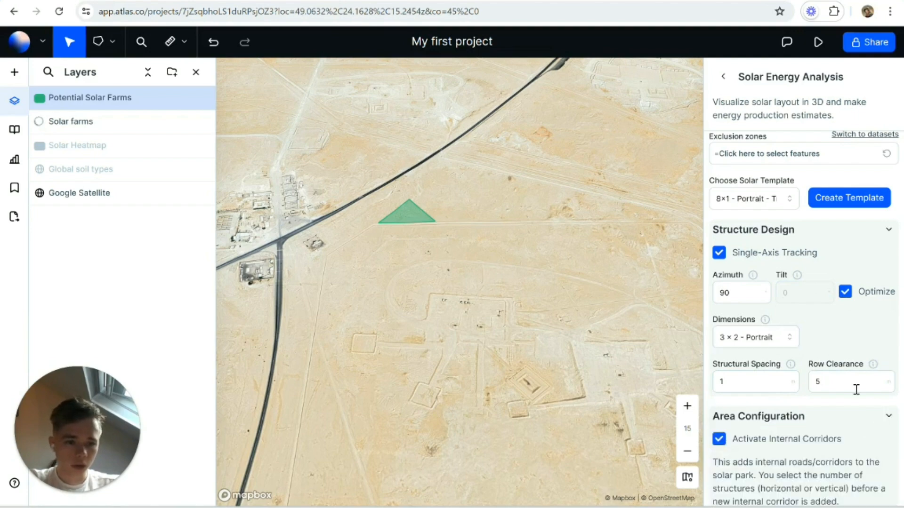
{"action": "scroll", "coordinate": [829, 380], "scroll_direction": "down", "scroll_amount": 4}
{"action": "scroll", "coordinate": [832, 390], "scroll_direction": "up", "scroll_amount": 1}
{"action": "scroll", "coordinate": [867, 236], "scroll_direction": "down", "scroll_amount": 2}
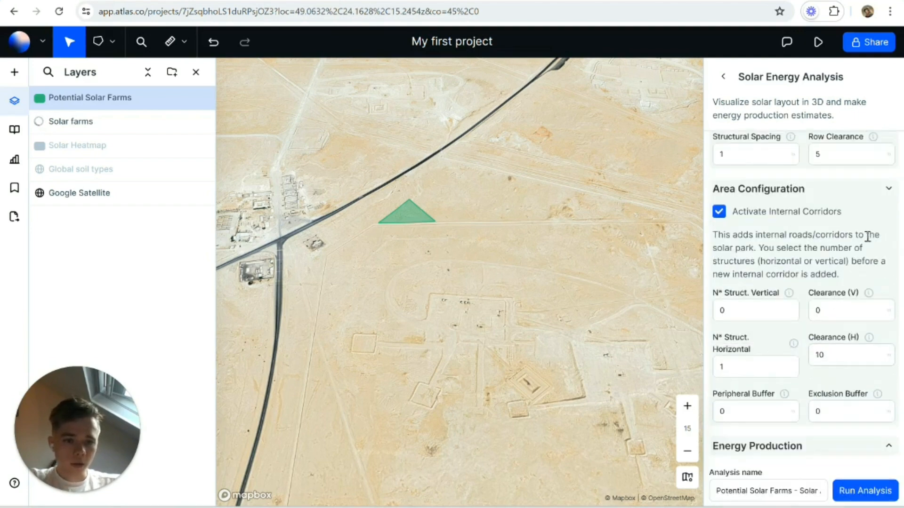
{"action": "left_click", "coordinate": [874, 195]}
Step: Expand the Energy Production settings and examine the available panel types and the explanation of system loss
{"action": "left_click", "coordinate": [766, 450]}
{"action": "scroll", "coordinate": [801, 393], "scroll_direction": "down", "scroll_amount": 1}
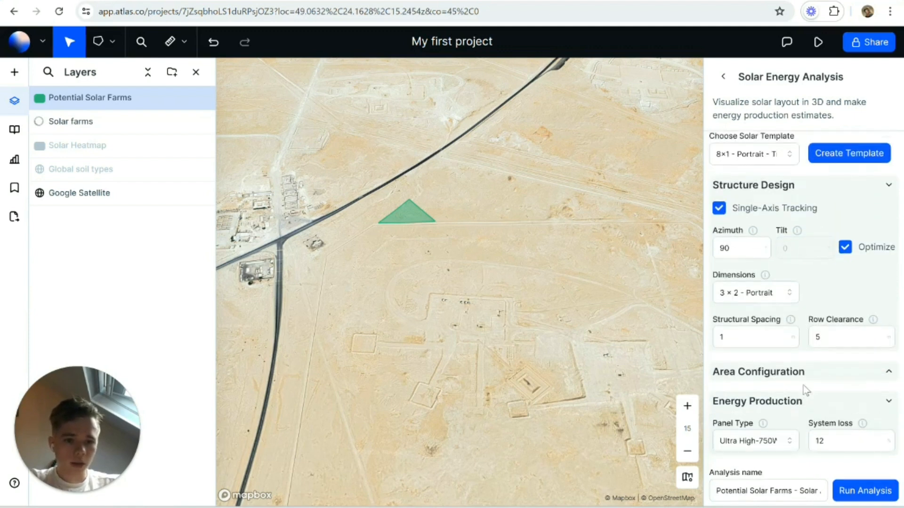
{"action": "left_click", "coordinate": [753, 442]}
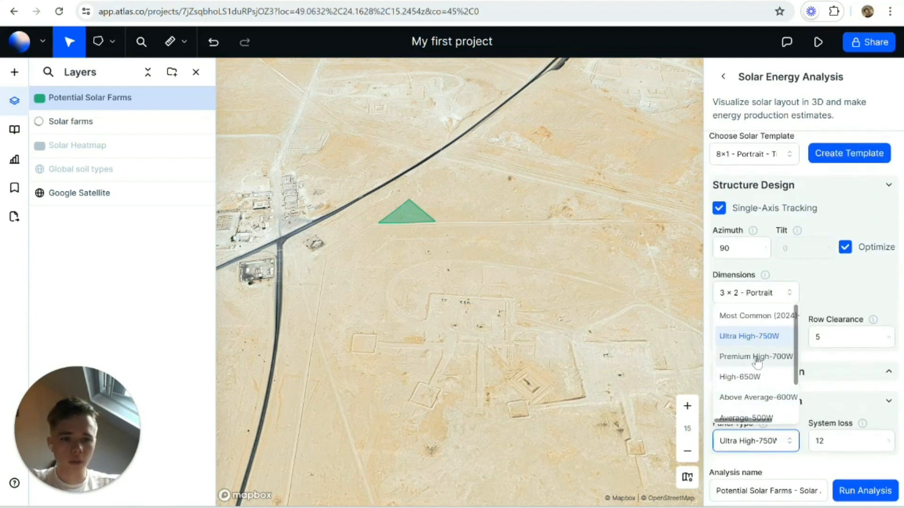
{"action": "scroll", "coordinate": [756, 364], "scroll_direction": "down", "scroll_amount": 2}
{"action": "scroll", "coordinate": [753, 376], "scroll_direction": "up", "scroll_amount": 2}
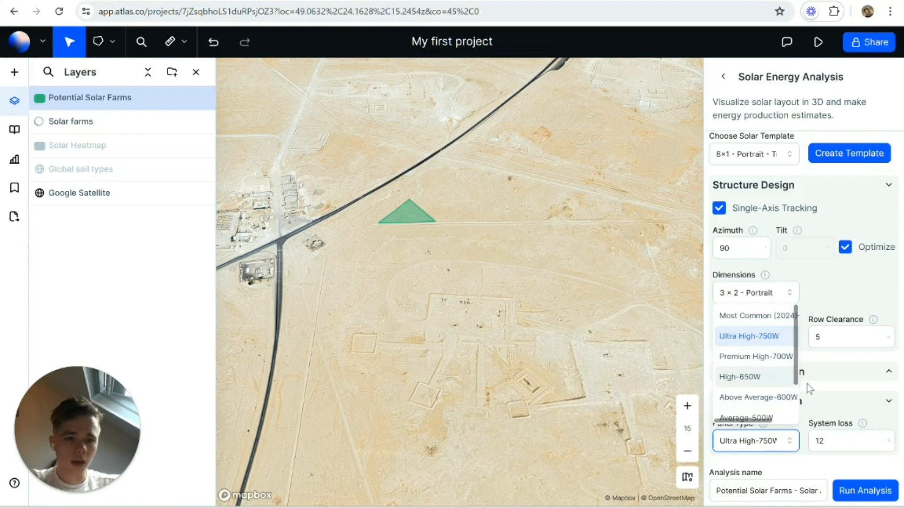
{"action": "left_click", "coordinate": [827, 391]}
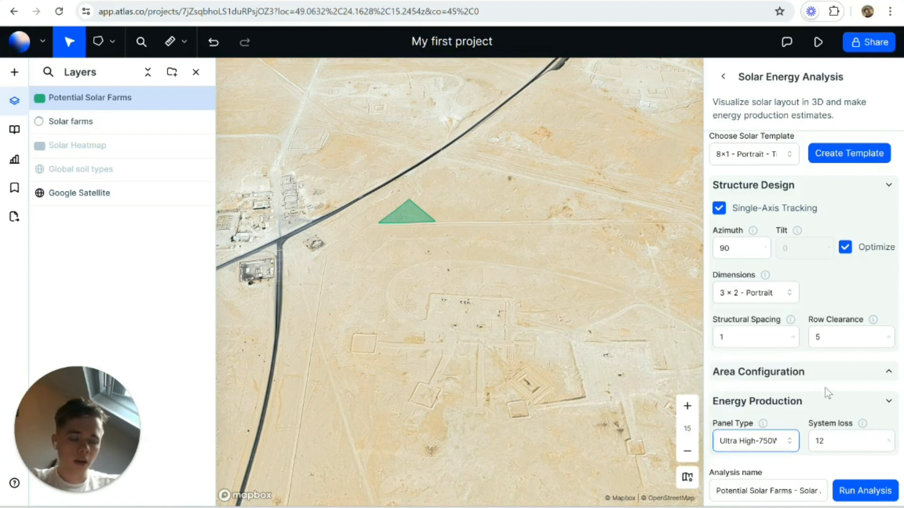
{"action": "left_click", "coordinate": [789, 439]}
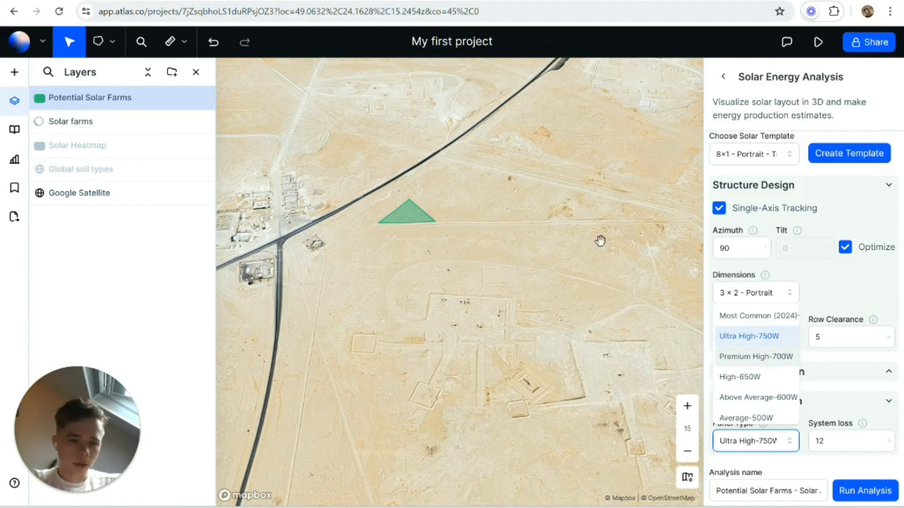
{"action": "left_click", "coordinate": [826, 388]}
{"action": "mouse_move", "coordinate": [864, 425]}
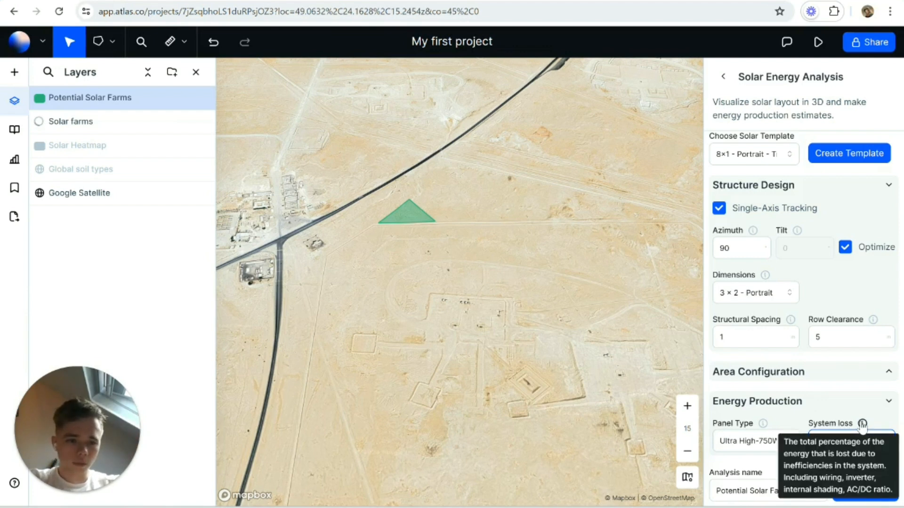
Step: Try the High-650W panel type and switch back to Ultra High-750W
{"action": "left_click", "coordinate": [742, 440]}
{"action": "left_click", "coordinate": [742, 384]}
{"action": "left_click", "coordinate": [775, 441]}
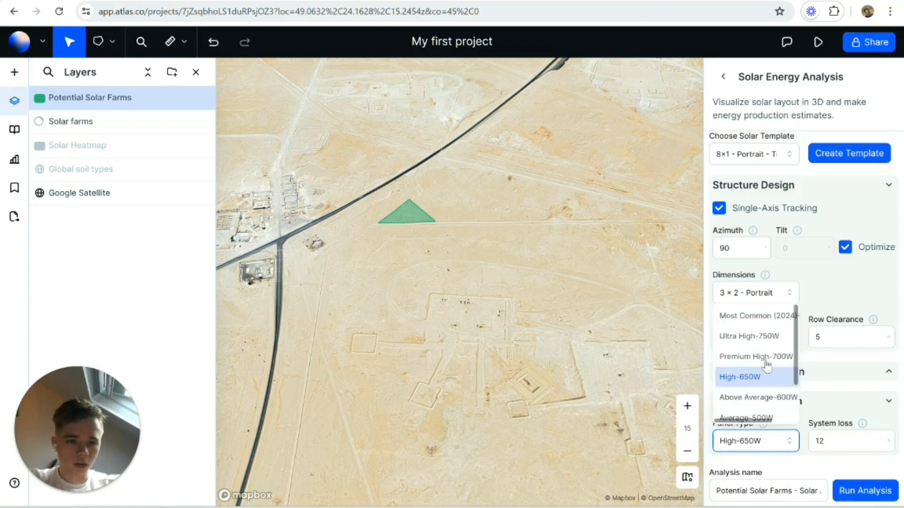
{"action": "left_click", "coordinate": [758, 335]}
{"action": "left_click", "coordinate": [833, 435]}
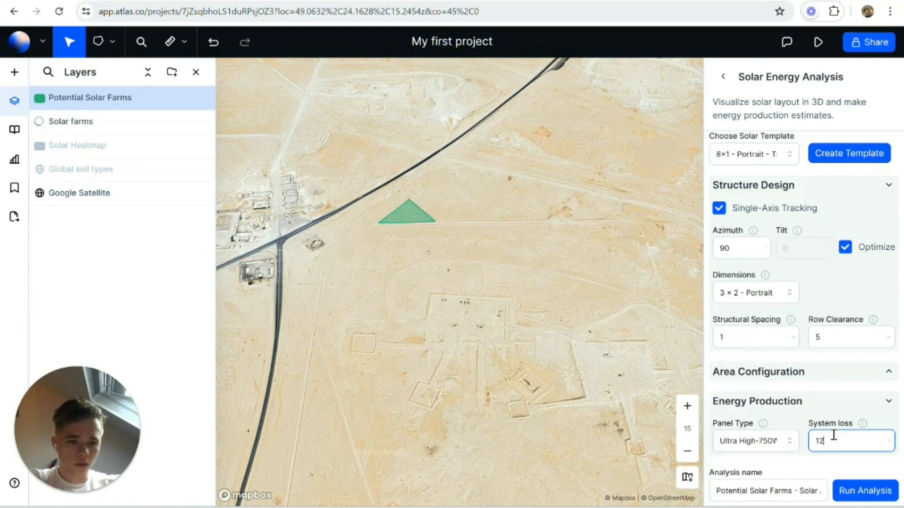
Step: Collapse the Energy Production settings and run the solar energy analysis for the selected site
{"action": "left_click", "coordinate": [824, 402]}
{"action": "scroll", "coordinate": [877, 388], "scroll_direction": "up", "scroll_amount": 2}
{"action": "scroll", "coordinate": [879, 405], "scroll_direction": "down", "scroll_amount": 2}
{"action": "left_click", "coordinate": [864, 491]}
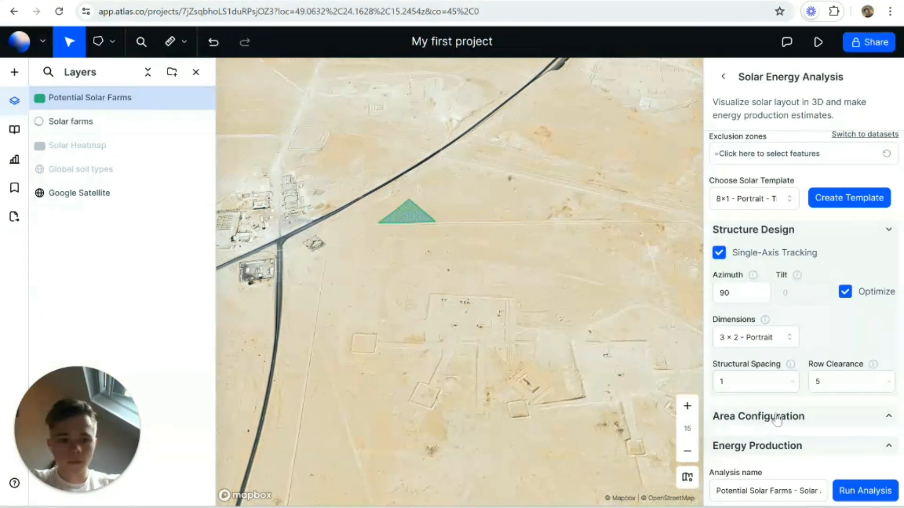
Step: Examine the generated 3D panel layout on the site, the total number of panels and the ground coverage ratio
{"action": "scroll", "coordinate": [802, 453], "scroll_direction": "down", "scroll_amount": 2}
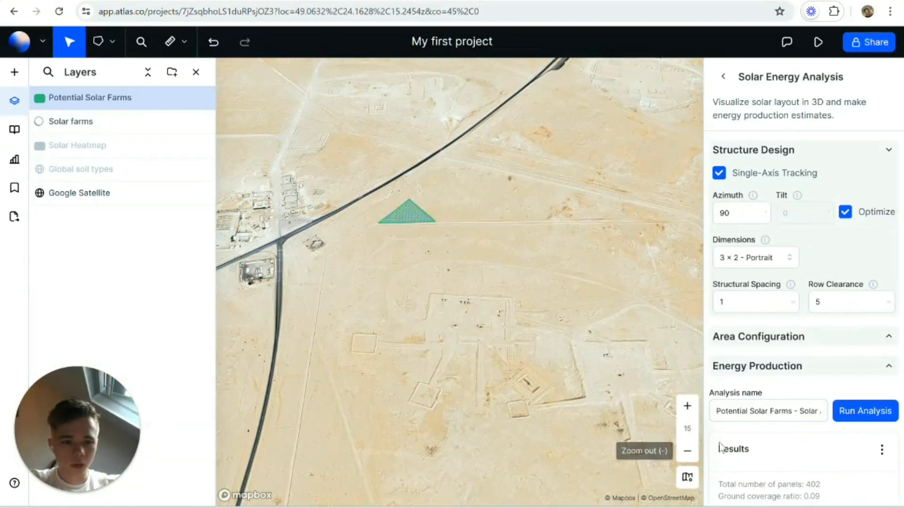
{"action": "left_click_drag", "start_coordinate": [819, 487], "coordinate": [716, 486]}
{"action": "scroll", "coordinate": [413, 211], "scroll_direction": "up", "scroll_amount": 5}
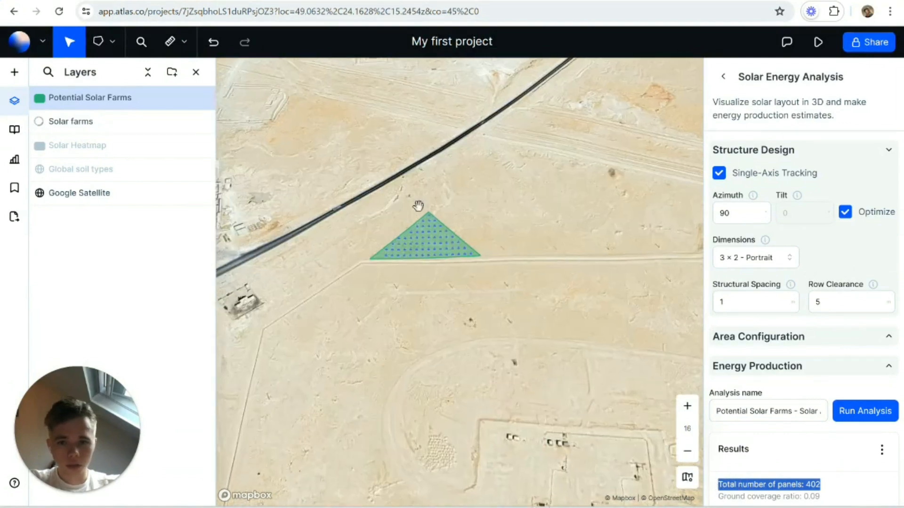
{"action": "scroll", "coordinate": [485, 285], "scroll_direction": "up", "scroll_amount": 5}
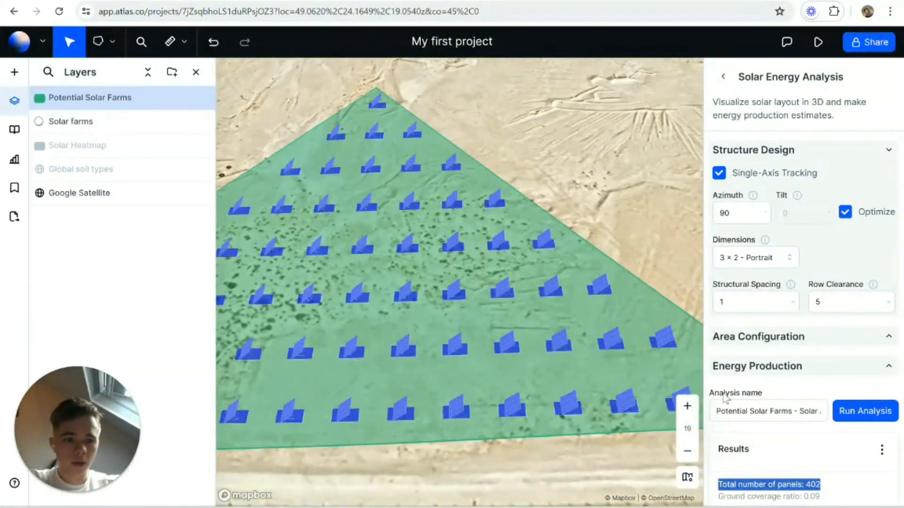
{"action": "left_click_drag", "start_coordinate": [821, 497], "coordinate": [805, 498]}
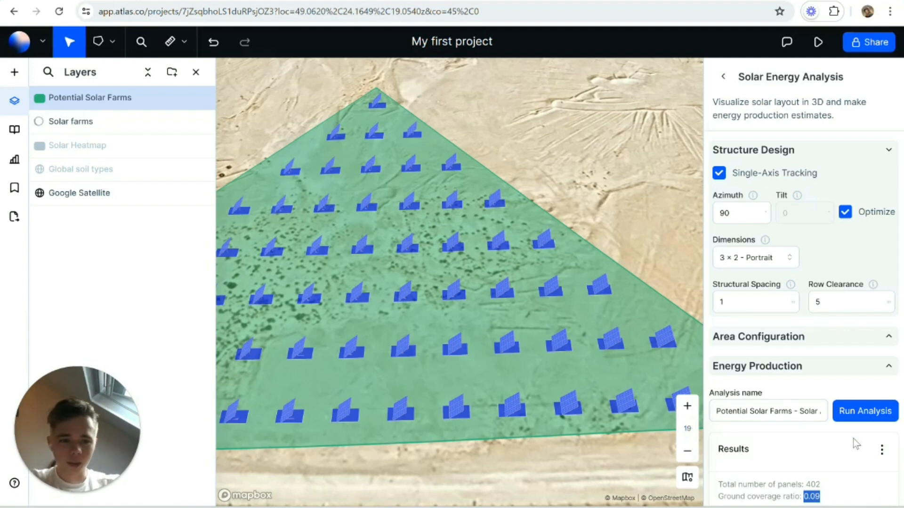
{"action": "scroll", "coordinate": [435, 291], "scroll_direction": "down", "scroll_amount": 2}
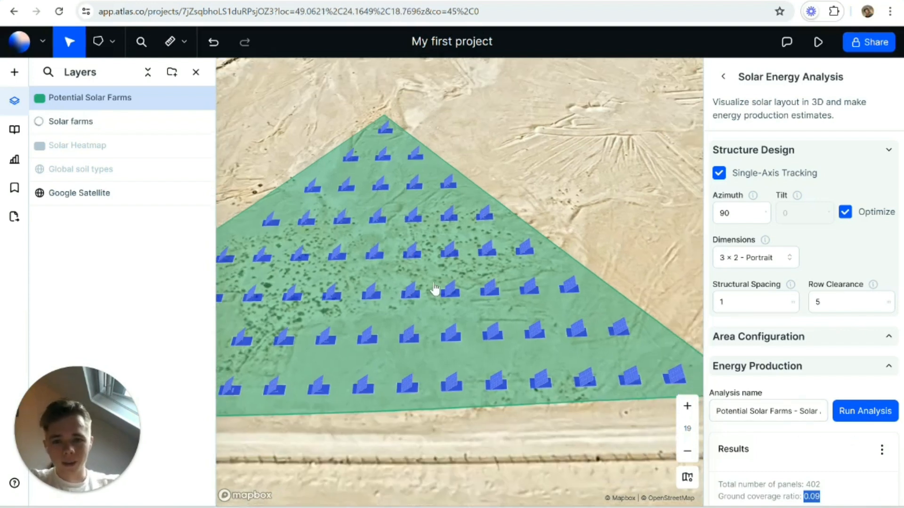
{"action": "scroll", "coordinate": [435, 291], "scroll_direction": "down", "scroll_amount": 1}
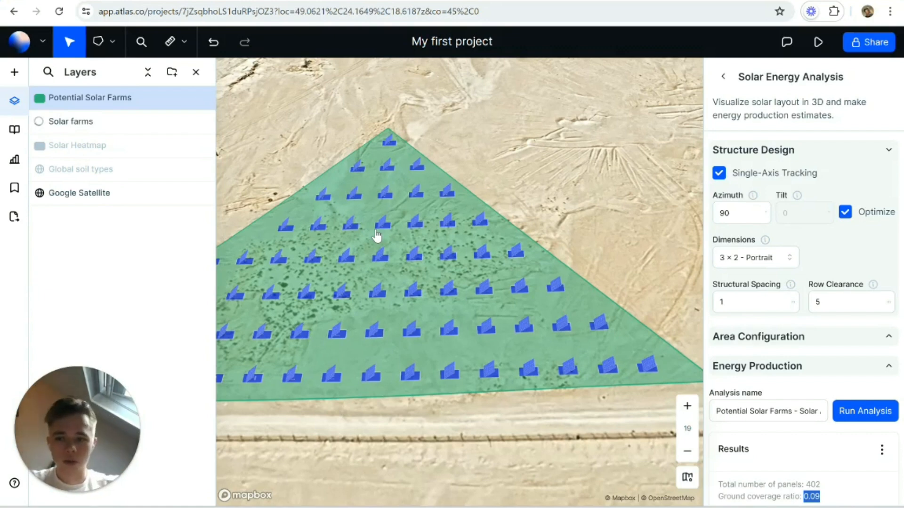
{"action": "left_click", "coordinate": [751, 408]}
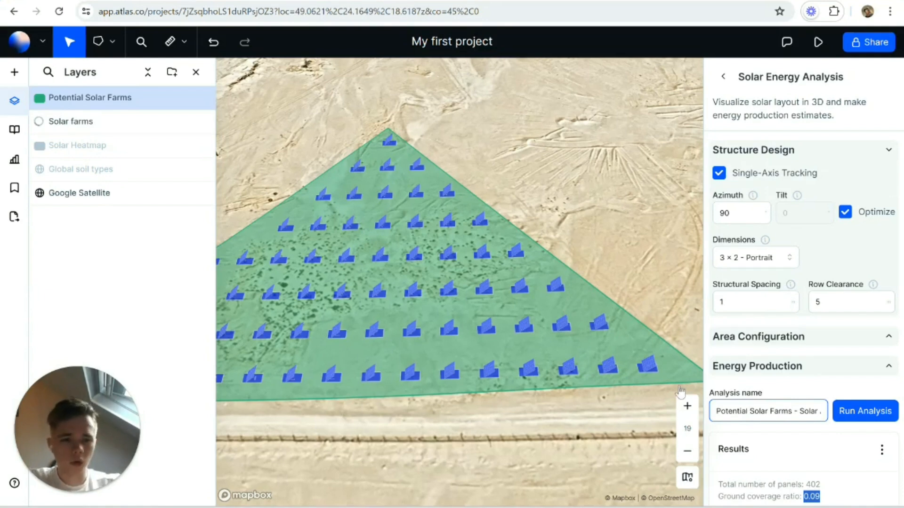
Step: Open the analysis report and examine its system details, yearly production and total loss
{"action": "left_click", "coordinate": [880, 450]}
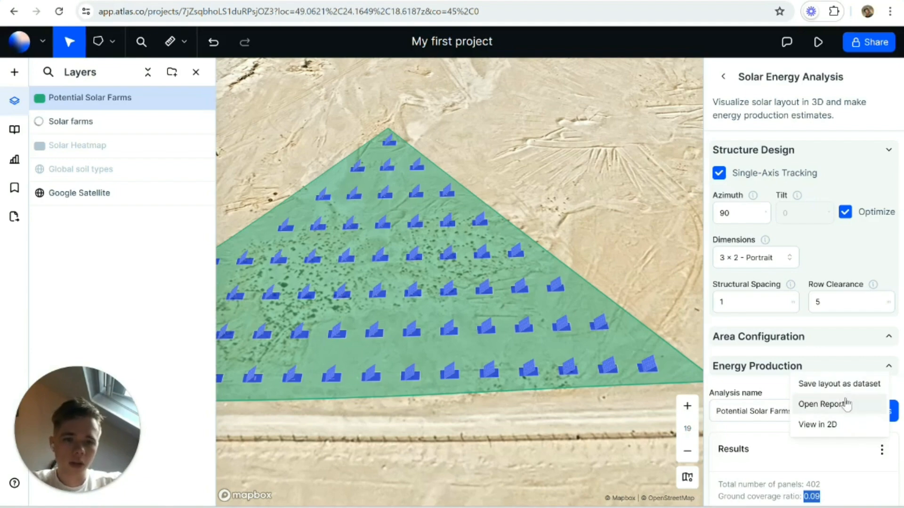
{"action": "left_click", "coordinate": [844, 405]}
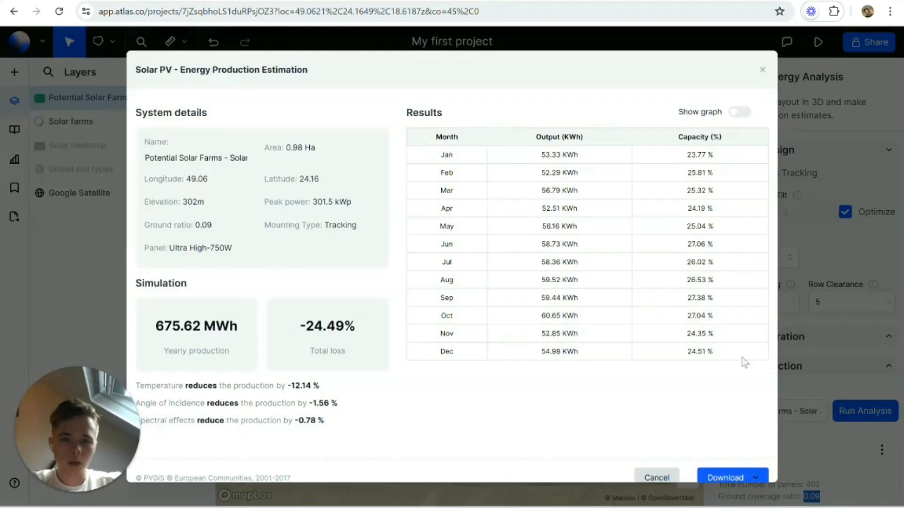
{"action": "scroll", "coordinate": [466, 300], "scroll_direction": "down", "scroll_amount": 1}
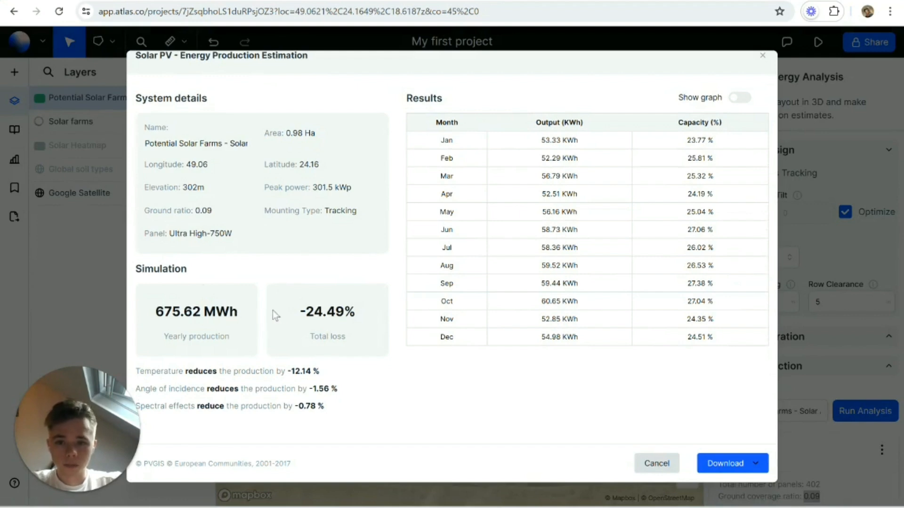
{"action": "left_click_drag", "start_coordinate": [275, 315], "coordinate": [344, 327]}
{"action": "left_click", "coordinate": [390, 340]}
{"action": "scroll", "coordinate": [568, 313], "scroll_direction": "up", "scroll_amount": 1}
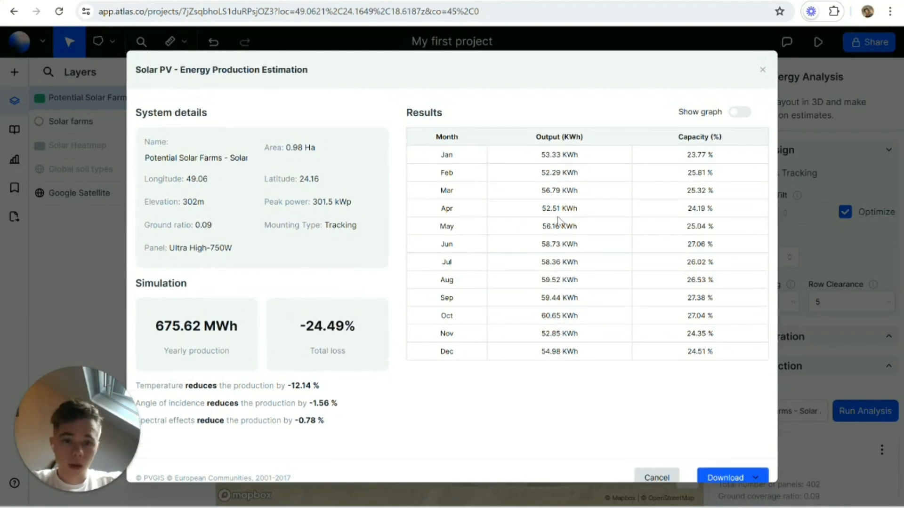
Step: View the monthly output as a graph, return to the table, and check the report's download options without downloading
{"action": "left_click", "coordinate": [740, 112]}
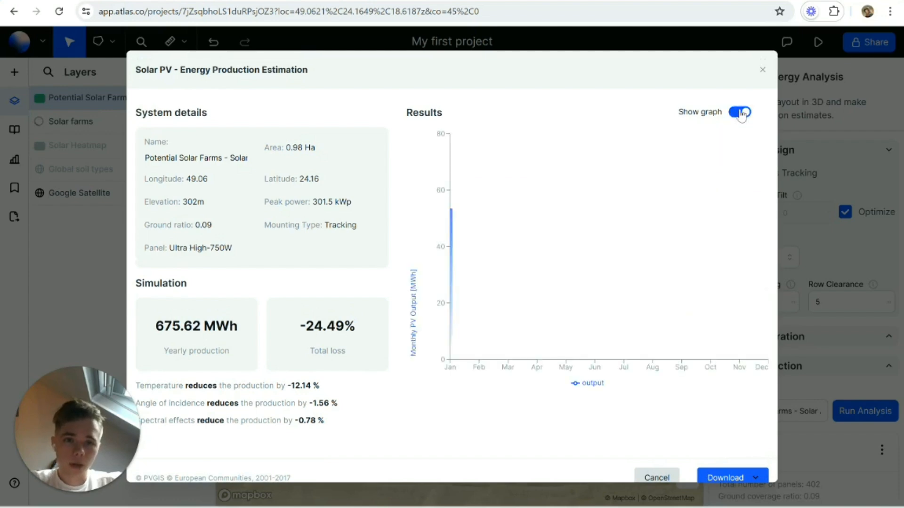
{"action": "left_click", "coordinate": [741, 113]}
{"action": "scroll", "coordinate": [757, 462], "scroll_direction": "down", "scroll_amount": 1}
{"action": "left_click", "coordinate": [756, 463]}
{"action": "left_click", "coordinate": [597, 407]}
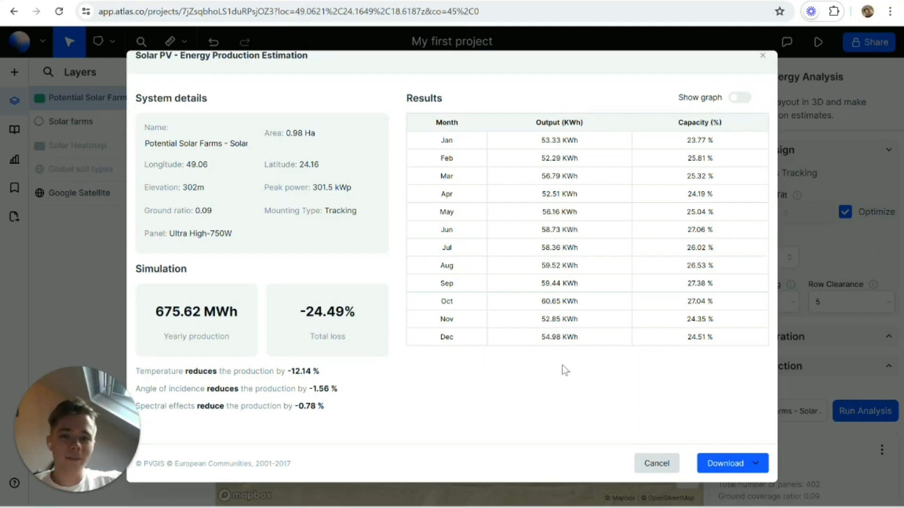
{"action": "scroll", "coordinate": [550, 296], "scroll_direction": "up", "scroll_amount": 1}
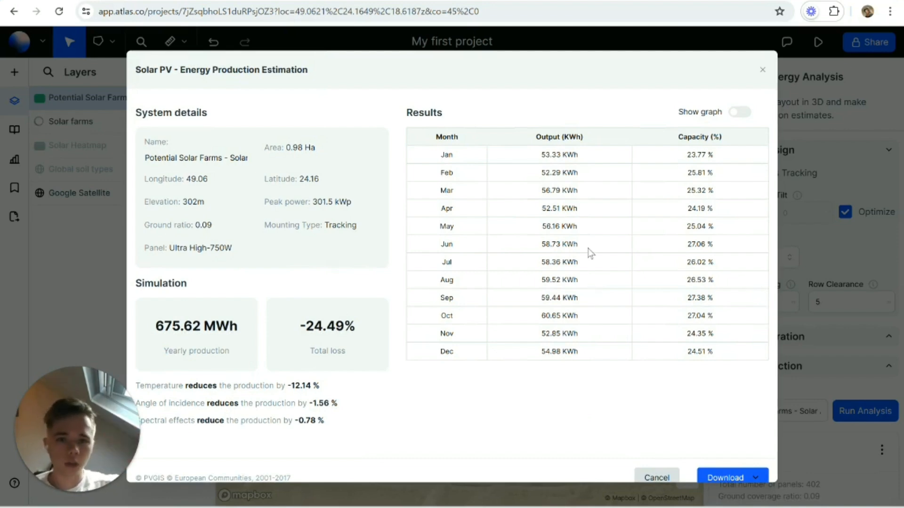
Step: Review the monthly output and capacity table, and close the energy production report
{"action": "left_click_drag", "start_coordinate": [428, 140], "coordinate": [721, 347]}
{"action": "left_click", "coordinate": [640, 413]}
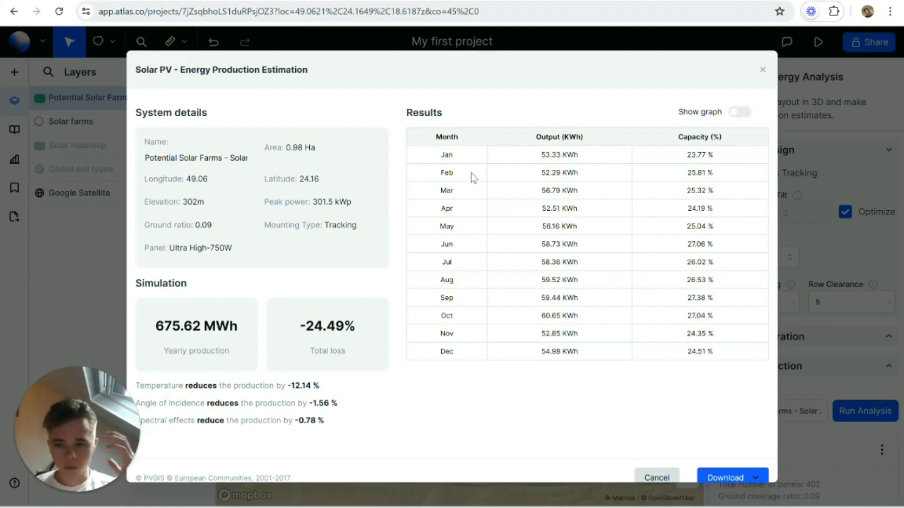
{"action": "scroll", "coordinate": [408, 323], "scroll_direction": "down", "scroll_amount": 1}
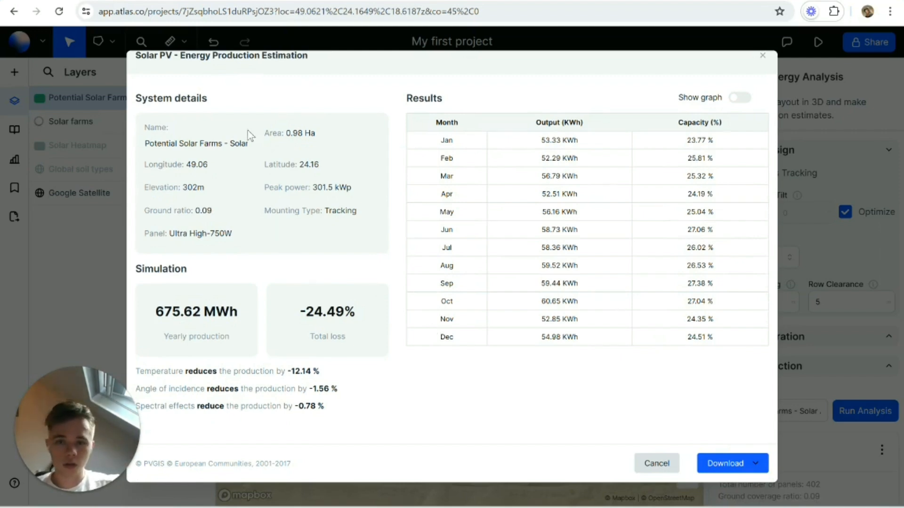
{"action": "scroll", "coordinate": [358, 198], "scroll_direction": "up", "scroll_amount": 1}
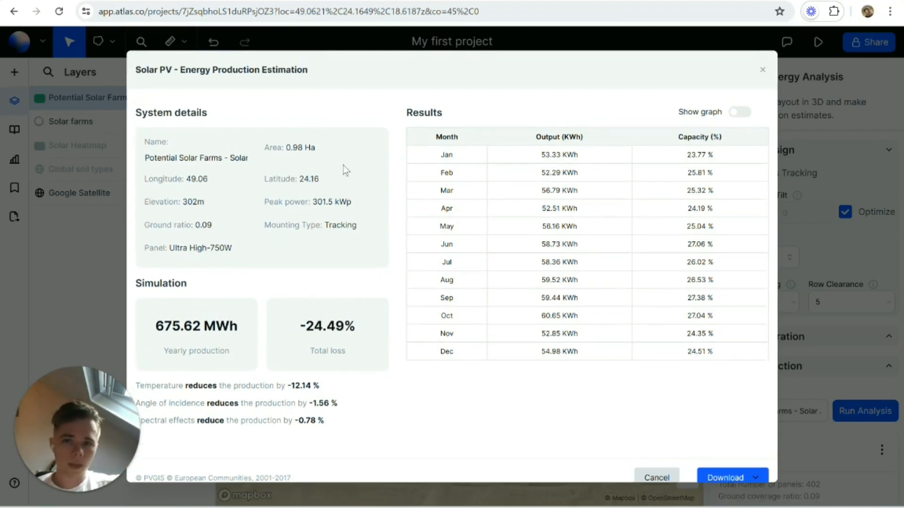
{"action": "left_click", "coordinate": [762, 73]}
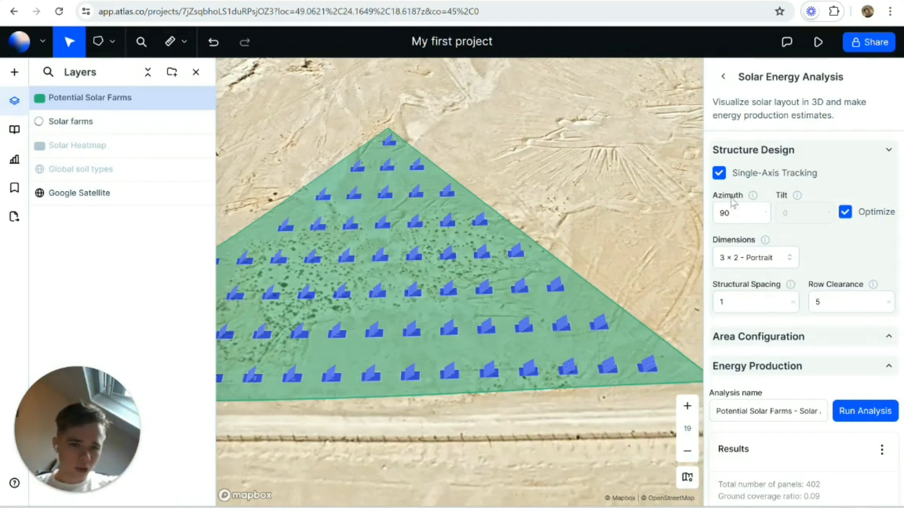
Step: Return to the start of the analysis settings and switch to QGIS
{"action": "scroll", "coordinate": [843, 212], "scroll_direction": "up", "scroll_amount": 3}
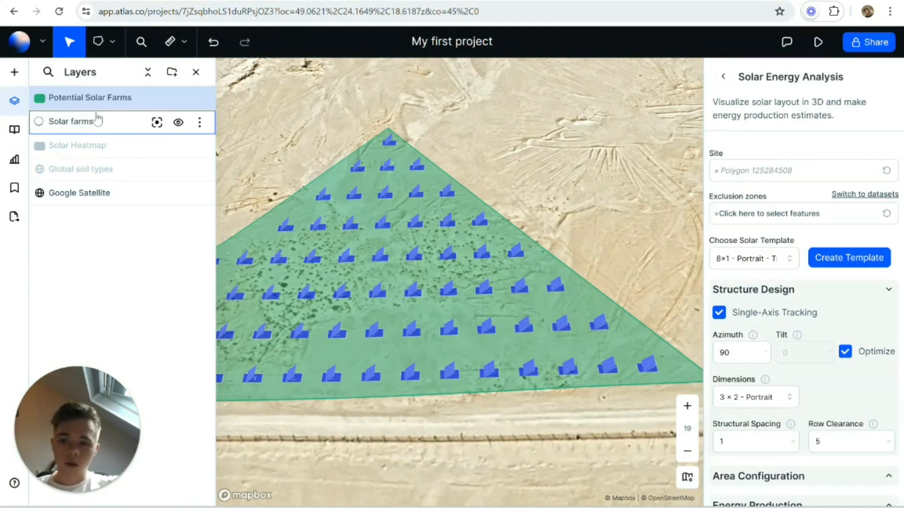
{"action": "left_click", "coordinate": [578, 507]}
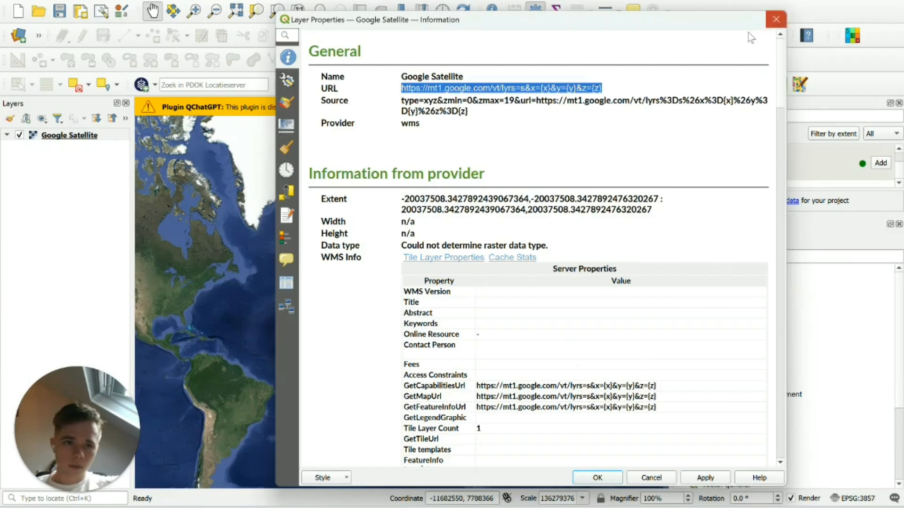
Step: Close the Google Satellite layer properties and expand the QuickOSM algorithms in the processing toolbox
{"action": "left_click", "coordinate": [776, 19]}
{"action": "scroll", "coordinate": [421, 289], "scroll_direction": "up", "scroll_amount": 4}
{"action": "scroll", "coordinate": [331, 275], "scroll_direction": "down", "scroll_amount": 2}
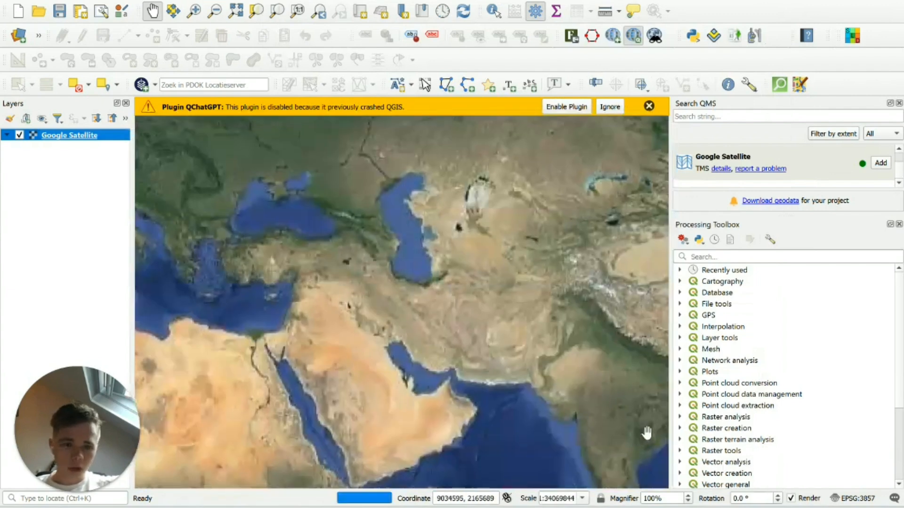
{"action": "scroll", "coordinate": [701, 442], "scroll_direction": "down", "scroll_amount": 3}
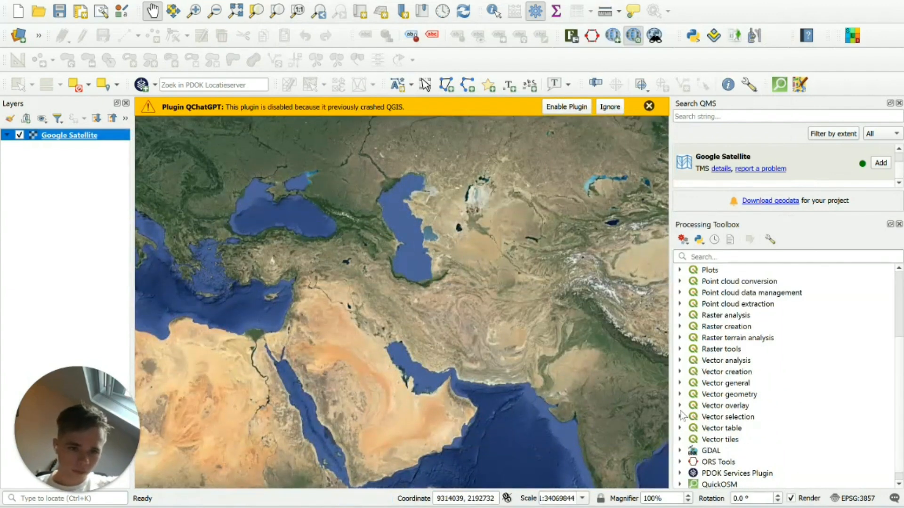
{"action": "double_click", "coordinate": [714, 483]}
{"action": "scroll", "coordinate": [746, 435], "scroll_direction": "down", "scroll_amount": 2}
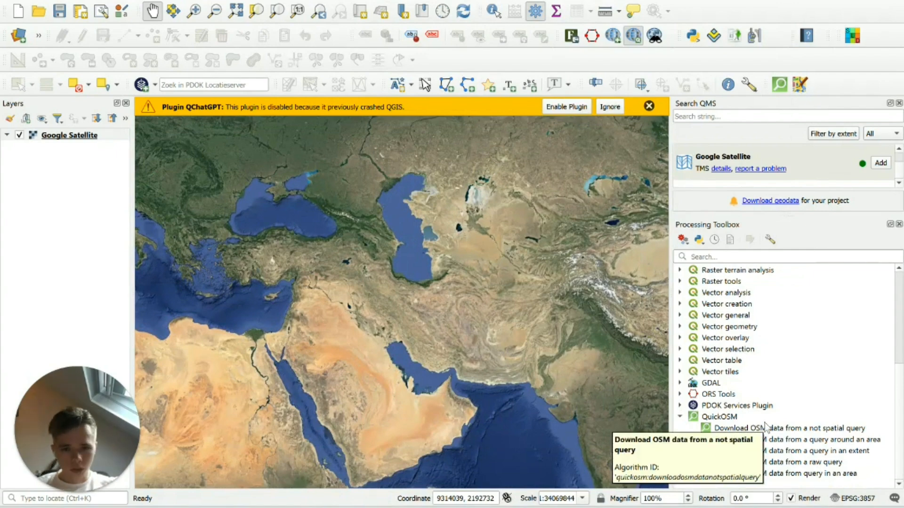
Step: Examine the satellite imagery of the Arabian Peninsula close up near the Persian Gulf coast
{"action": "scroll", "coordinate": [354, 383], "scroll_direction": "up", "scroll_amount": 1}
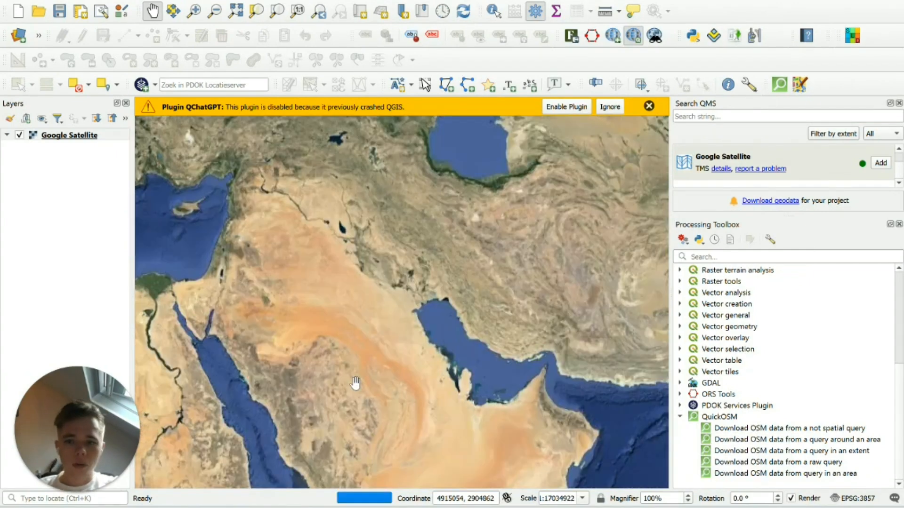
{"action": "scroll", "coordinate": [356, 383], "scroll_direction": "up", "scroll_amount": 1}
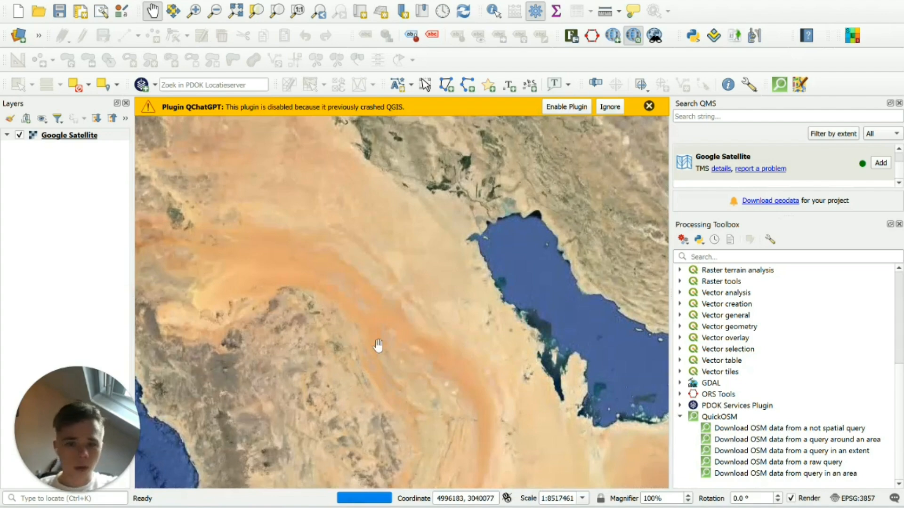
{"action": "scroll", "coordinate": [431, 341], "scroll_direction": "up", "scroll_amount": 1}
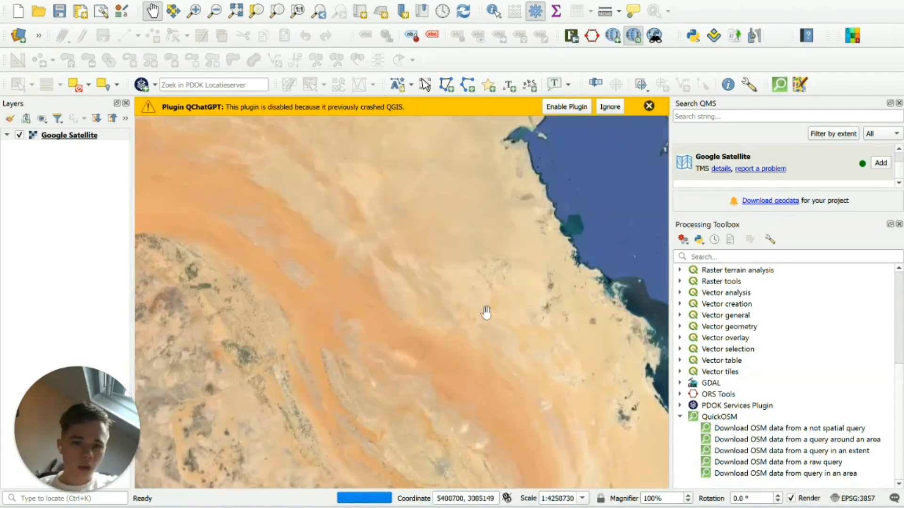
{"action": "scroll", "coordinate": [490, 318], "scroll_direction": "down", "scroll_amount": 2}
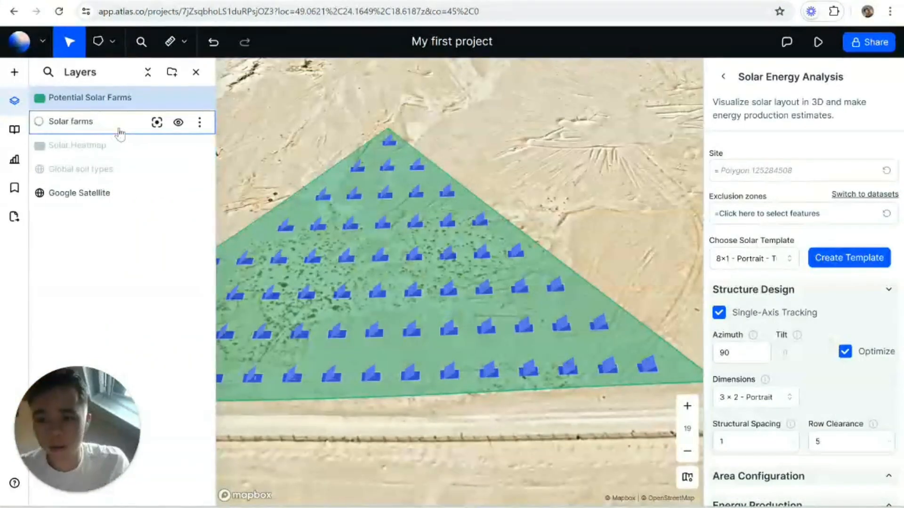
Step: Switch to Atlas, check the Solar farms layer's options, and leave the Solar Energy Analysis
{"action": "left_click", "coordinate": [200, 123]}
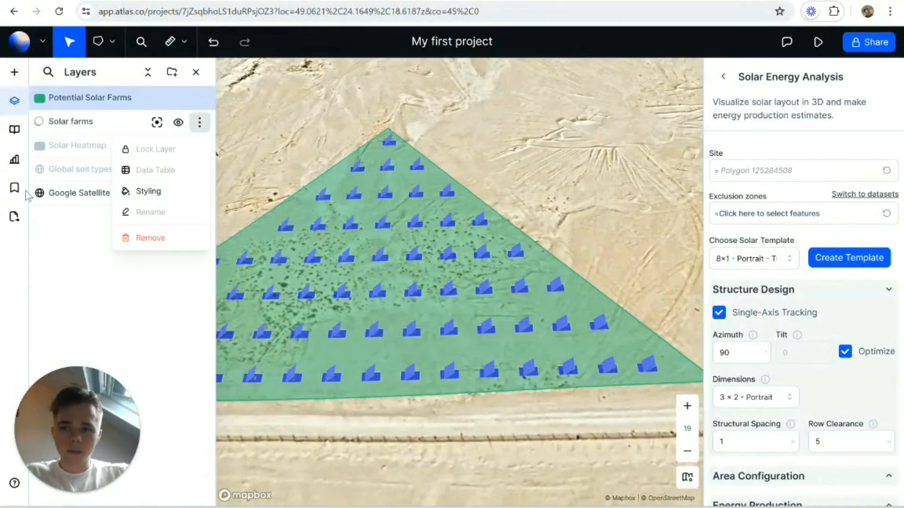
{"action": "mouse_move", "coordinate": [132, 468]}
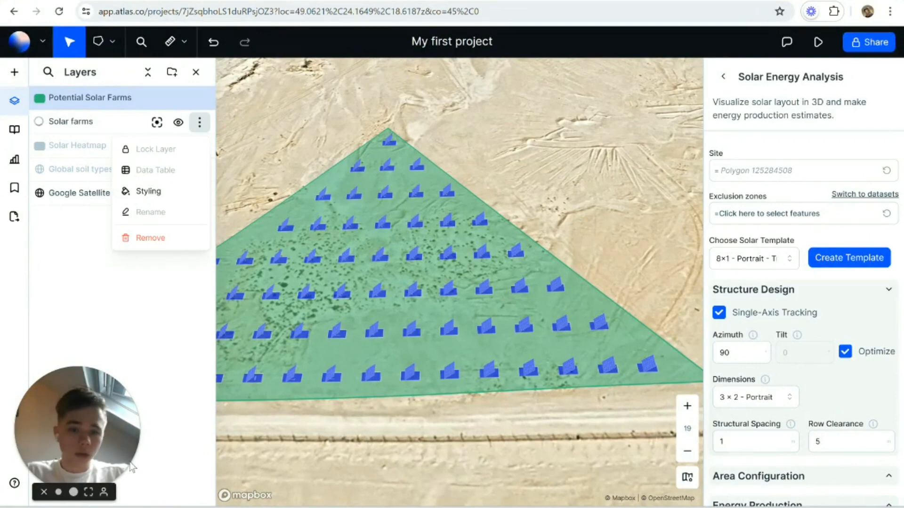
{"action": "left_click", "coordinate": [723, 77]}
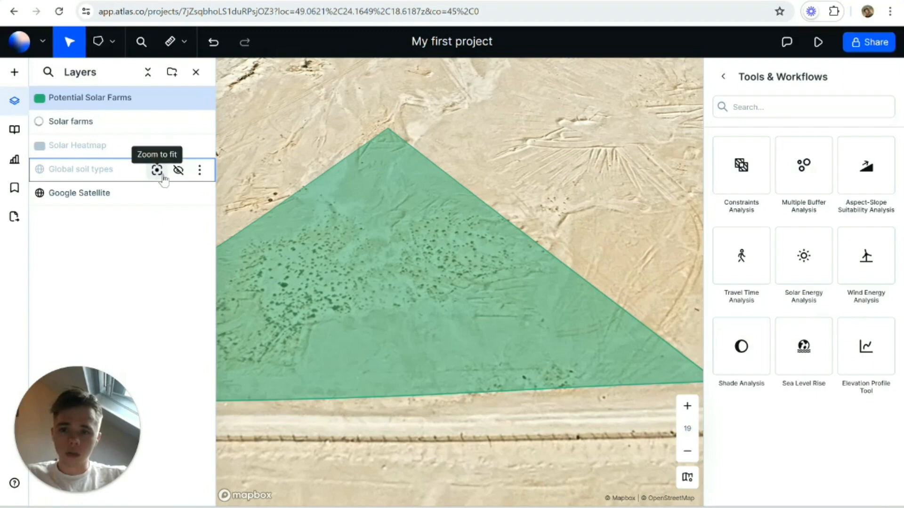
Step: Zoom out from the potential solar farm site to view the wider area around Haradh
{"action": "scroll", "coordinate": [402, 275], "scroll_direction": "down", "scroll_amount": 10}
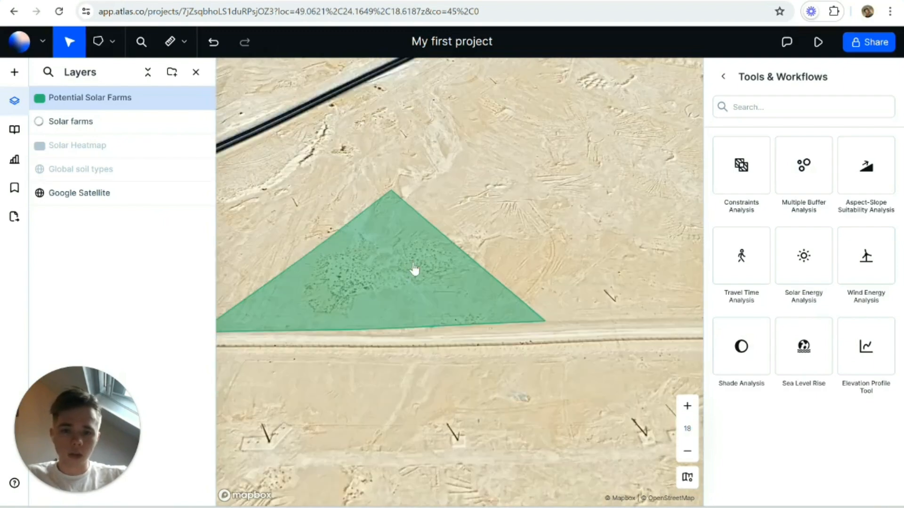
{"action": "scroll", "coordinate": [418, 266], "scroll_direction": "down", "scroll_amount": 8}
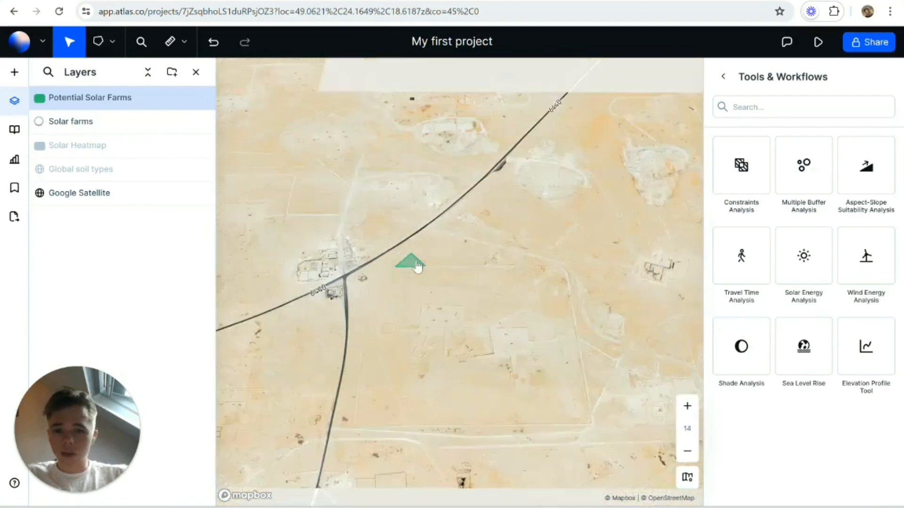
{"action": "scroll", "coordinate": [418, 266], "scroll_direction": "down", "scroll_amount": 3}
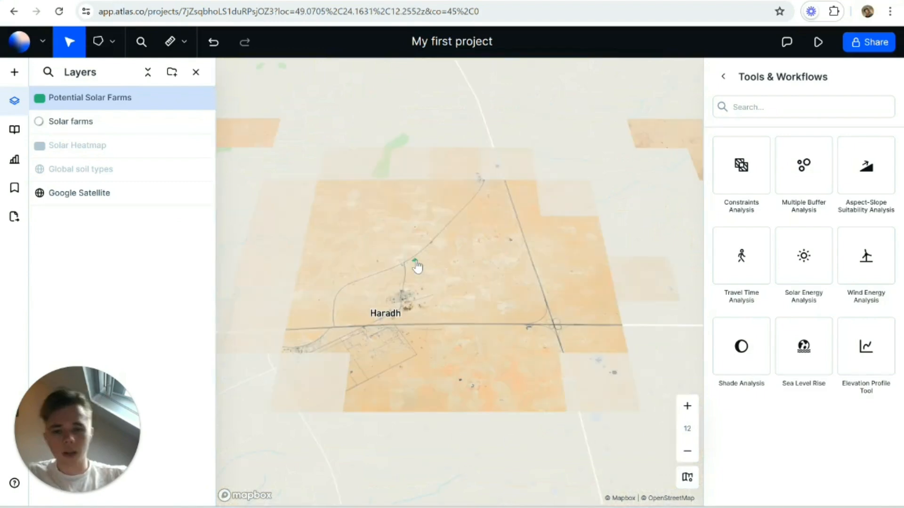